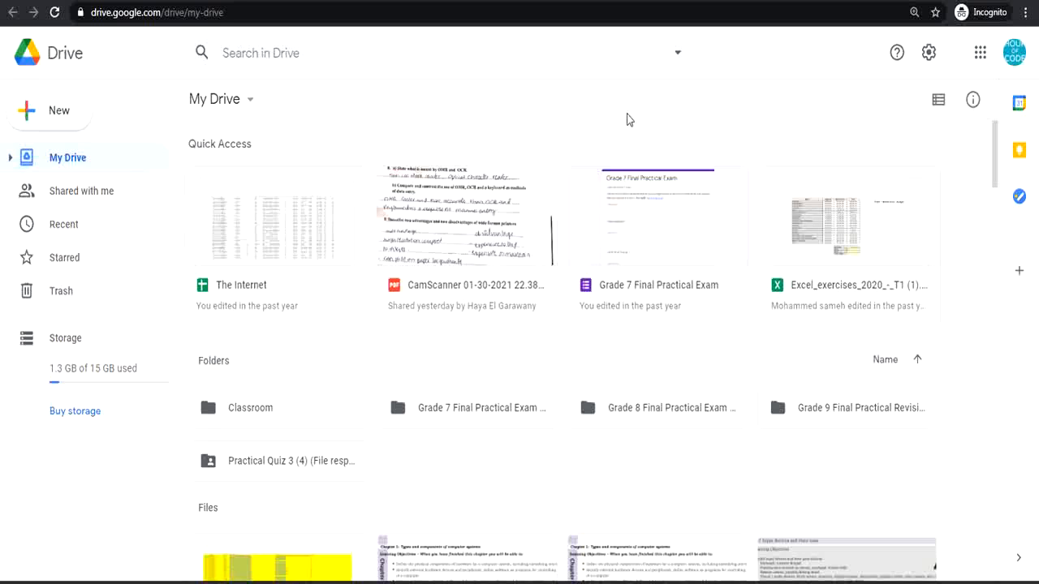
pyautogui.click(51, 109)
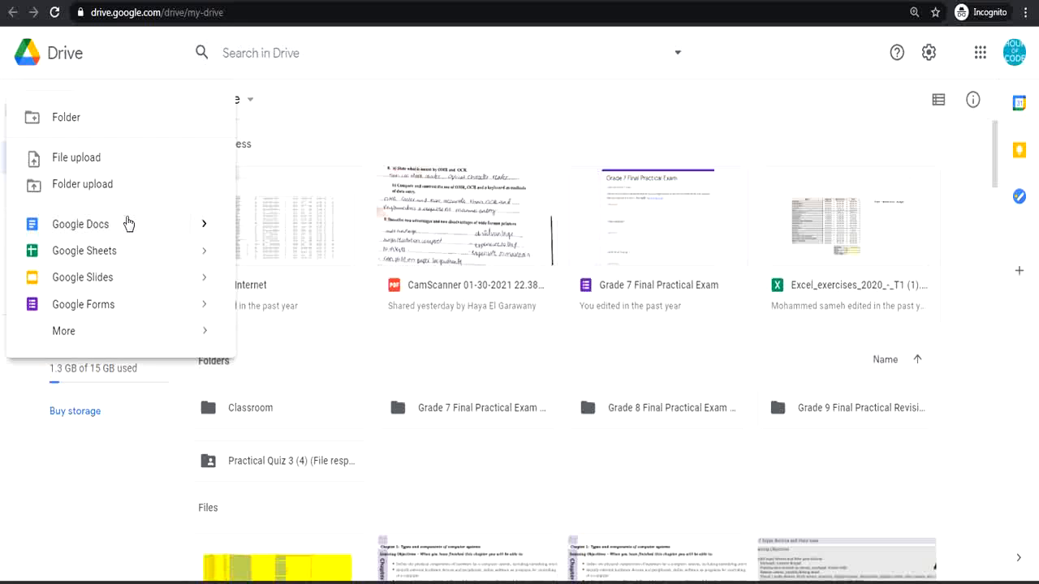
pyautogui.moveTo(117, 338)
pyautogui.click(130, 434)
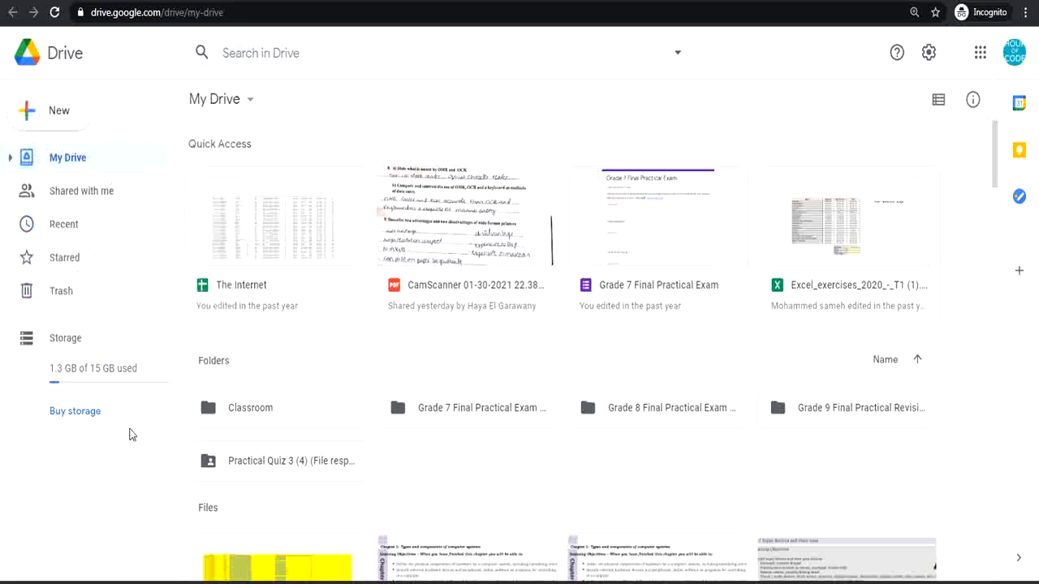
# Step: Look through the Shared with me, Recent and Starred sections of the drive
pyautogui.click(139, 208)
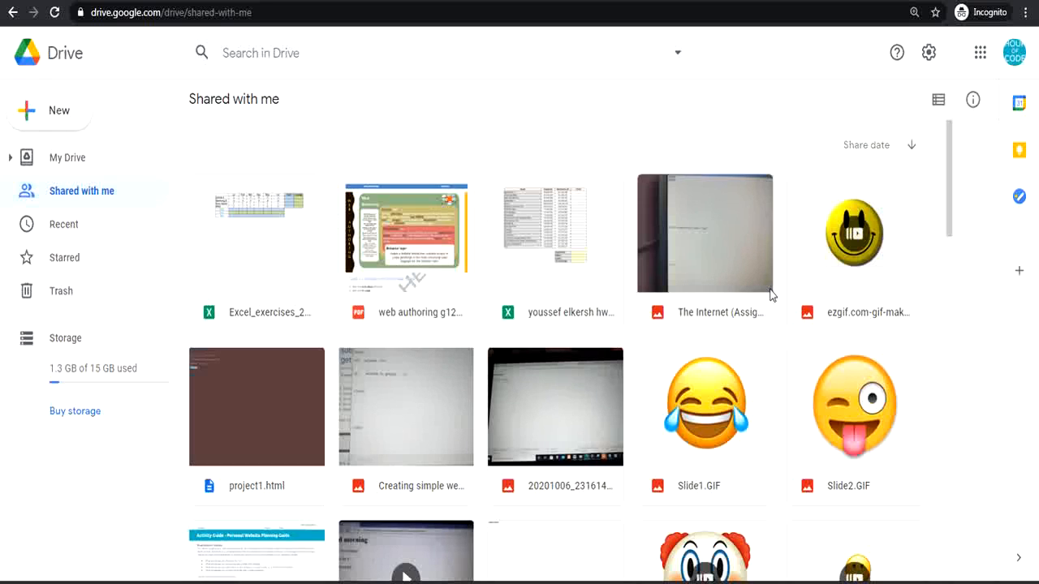
pyautogui.click(87, 228)
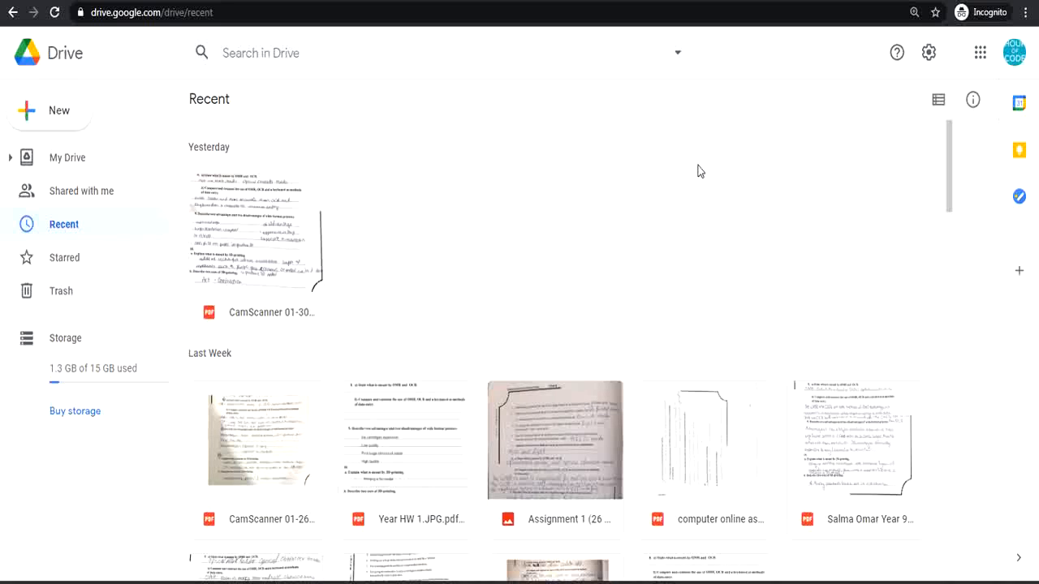
pyautogui.click(107, 262)
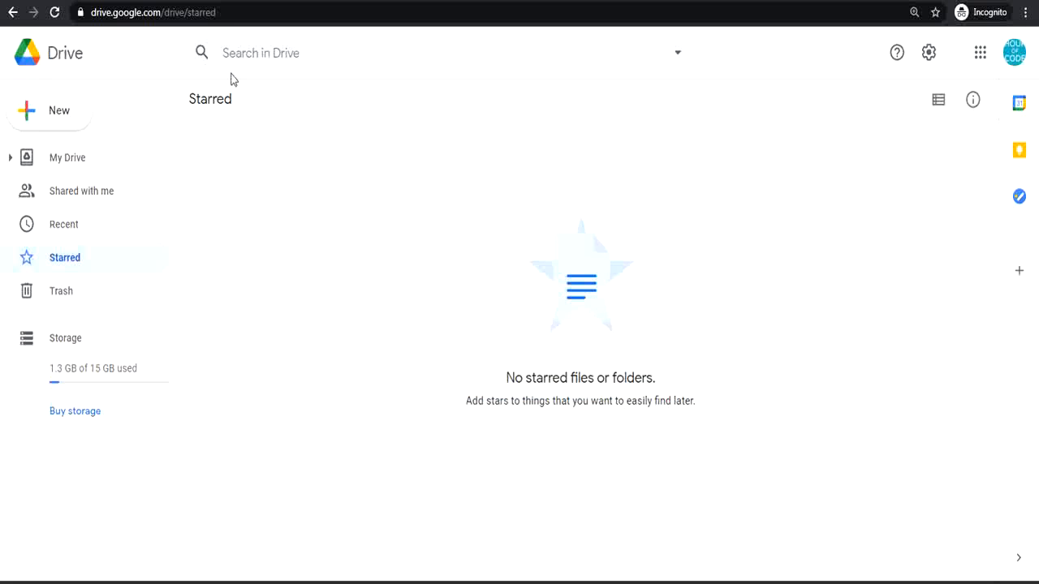
# Step: Create a new folder named Cloud Storage in My Drive
pyautogui.click(86, 164)
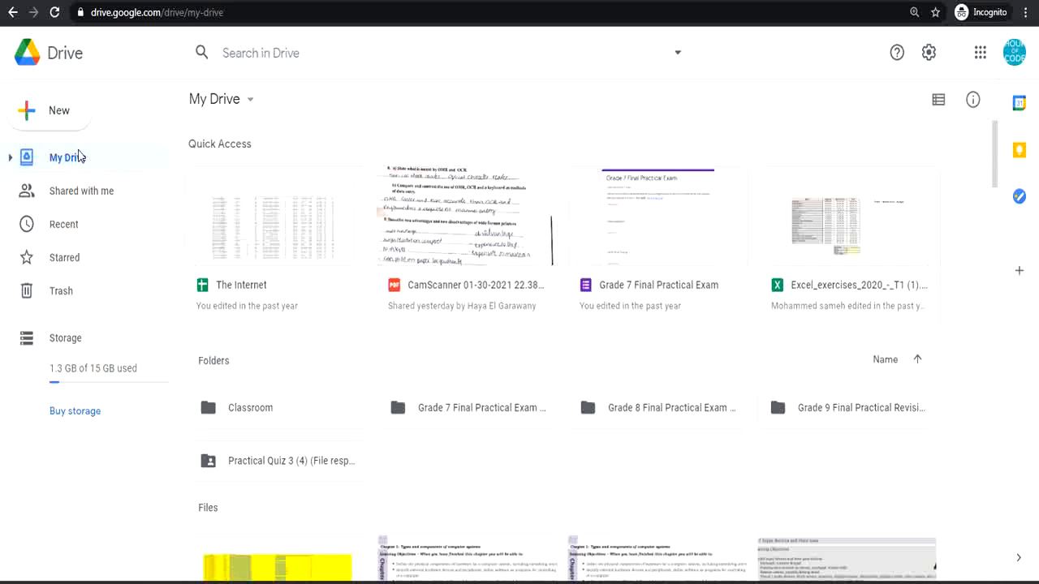
pyautogui.click(62, 118)
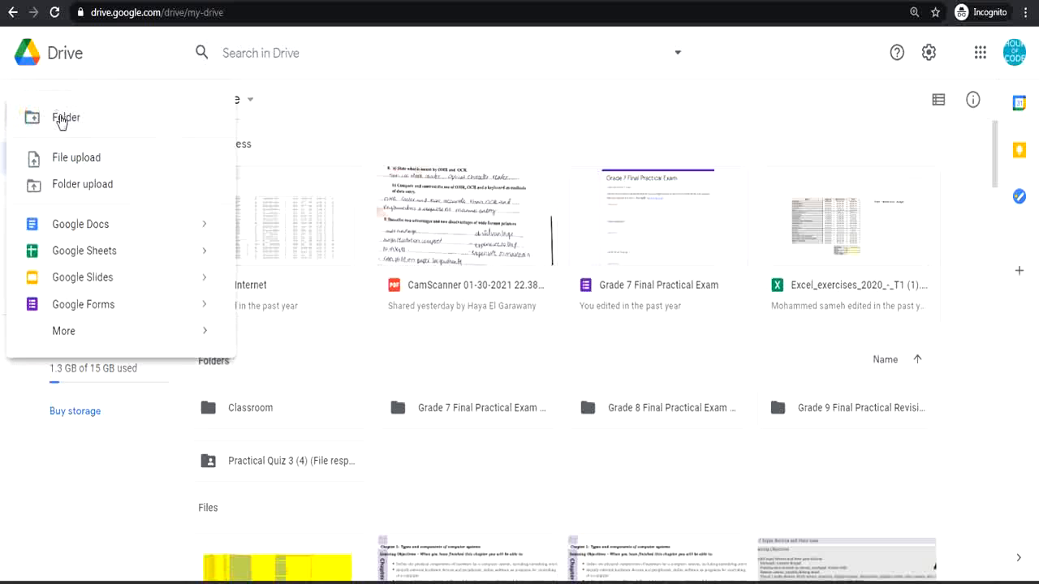
pyautogui.click(85, 123)
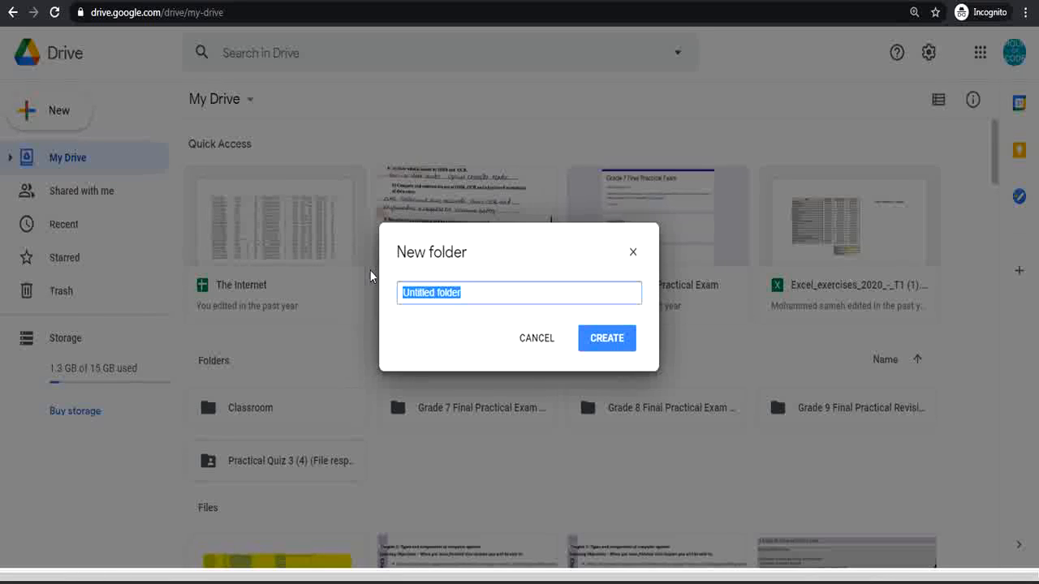
pyautogui.write('Clo')
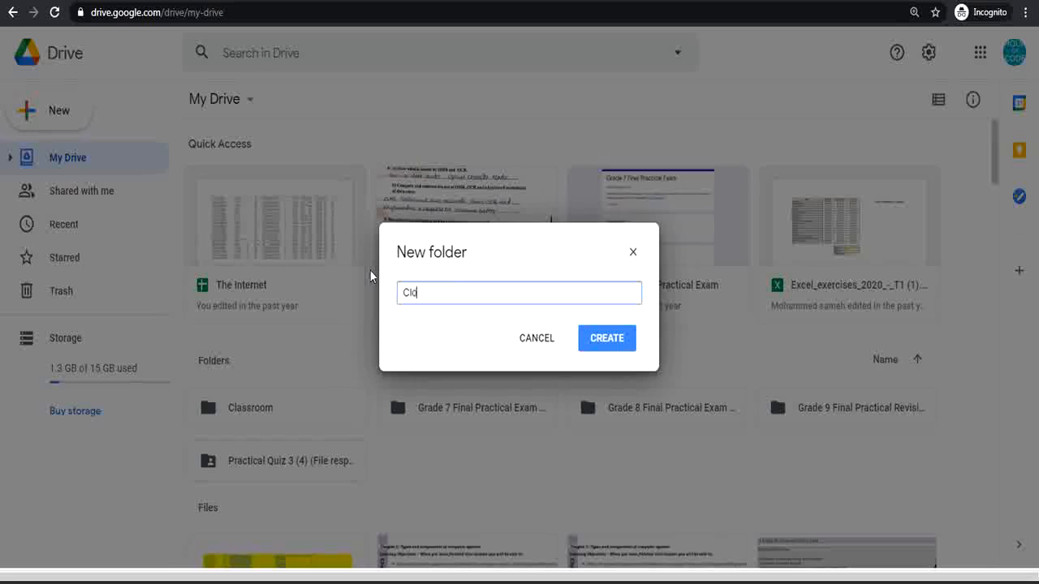
pyautogui.write('d')
pyautogui.press('BackSpace')
pyautogui.write('ud Storage')
pyautogui.click(619, 343)
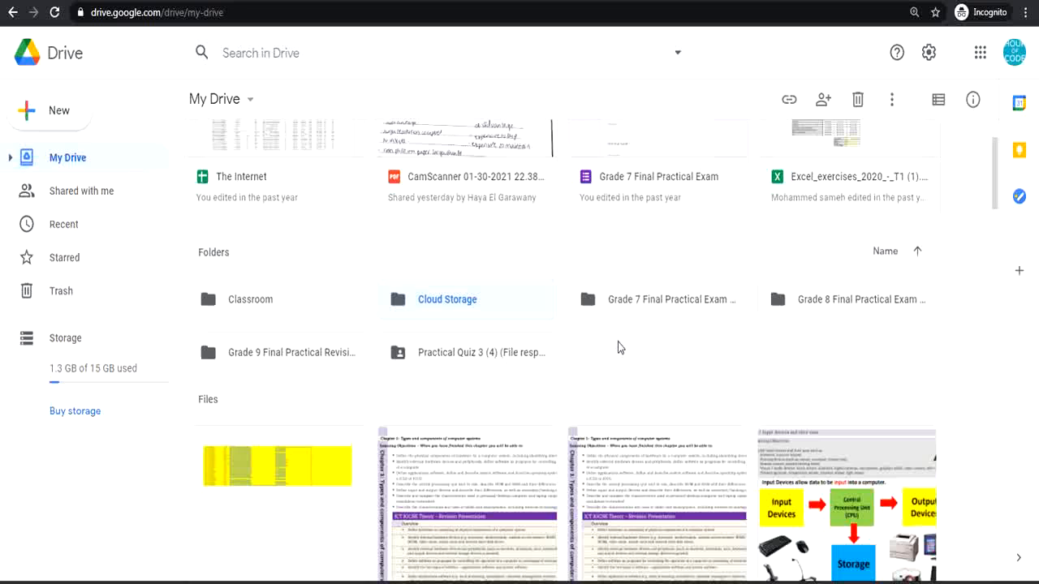
pyautogui.click(617, 350)
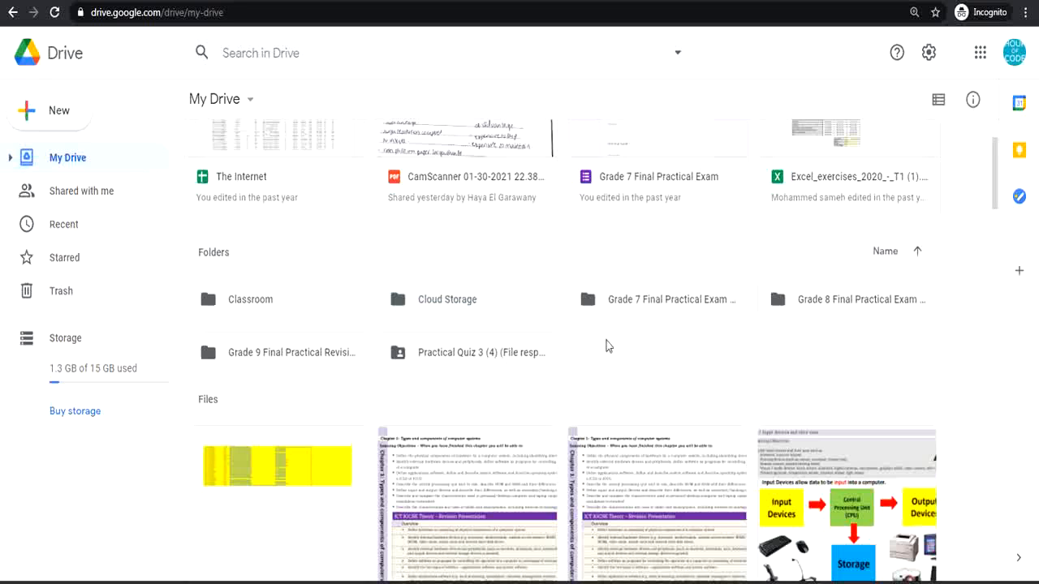
# Step: Open the link access settings in the sharing options of the Cloud Storage folder
pyautogui.click(505, 299)
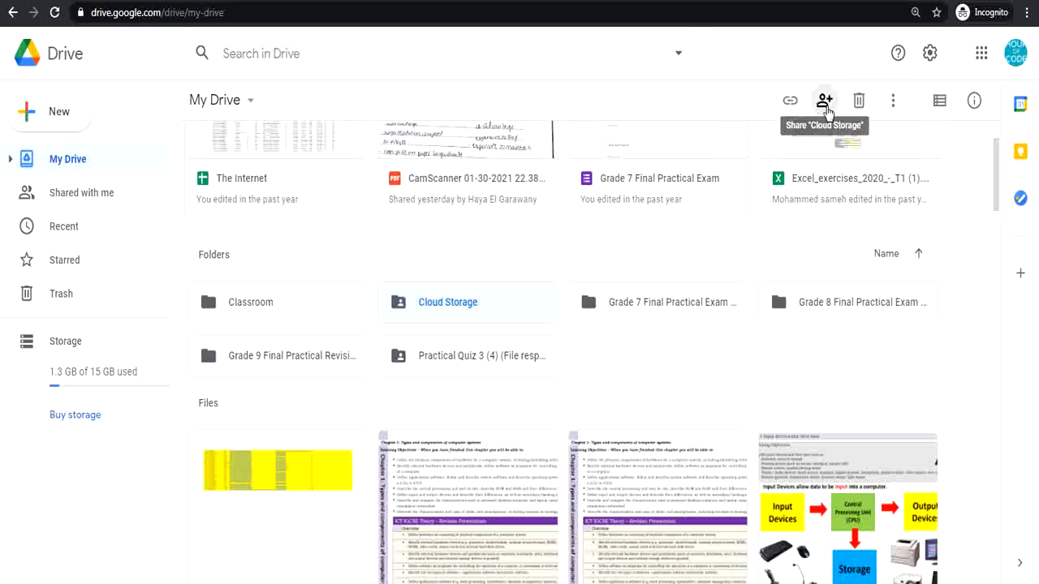
pyautogui.click(824, 102)
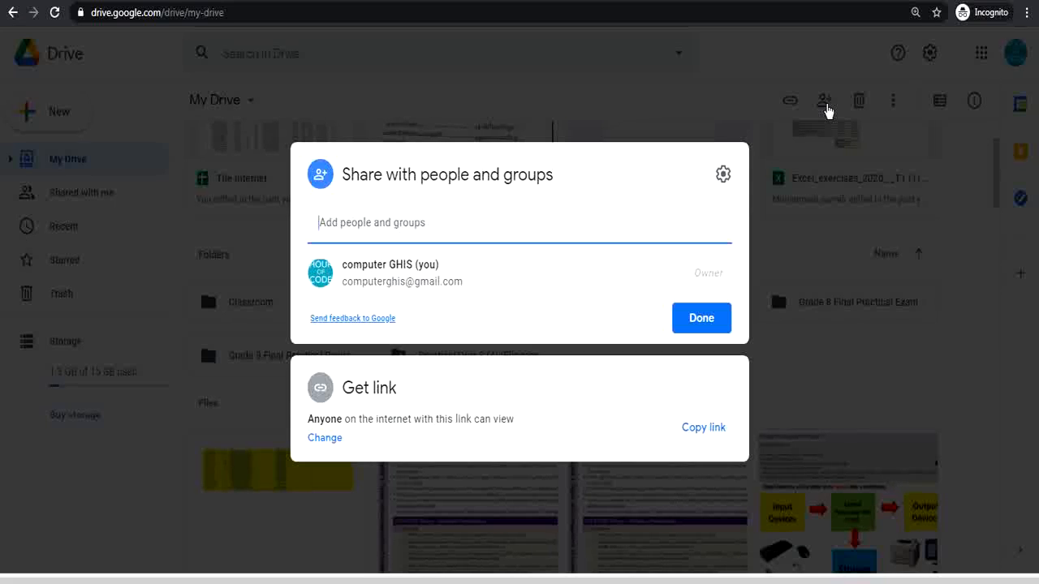
pyautogui.click(332, 440)
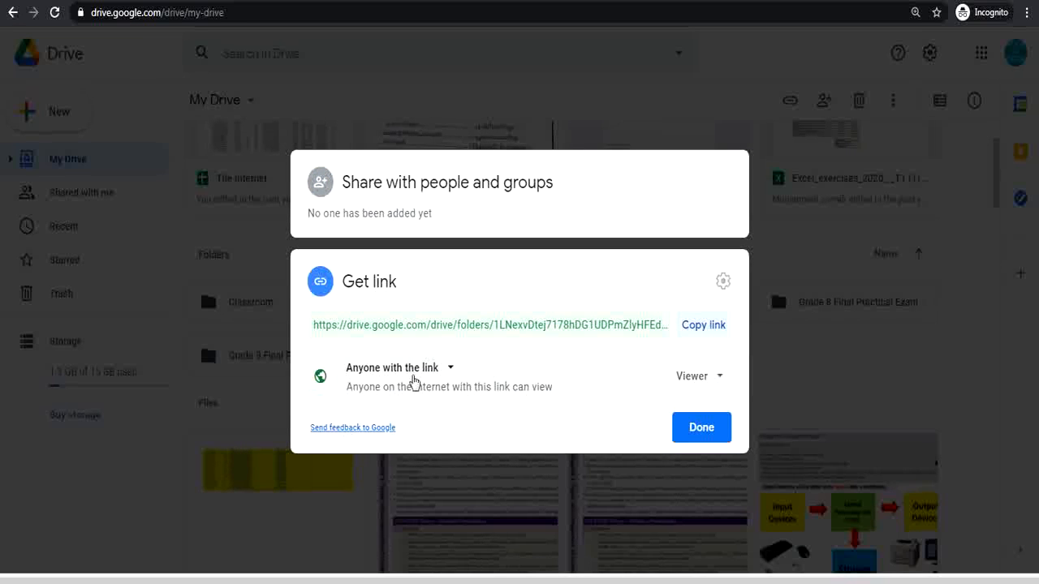
# Step: Review the link's access levels and permission roles, dismissing the Windows color scheme prompt without changing anything
pyautogui.click(430, 375)
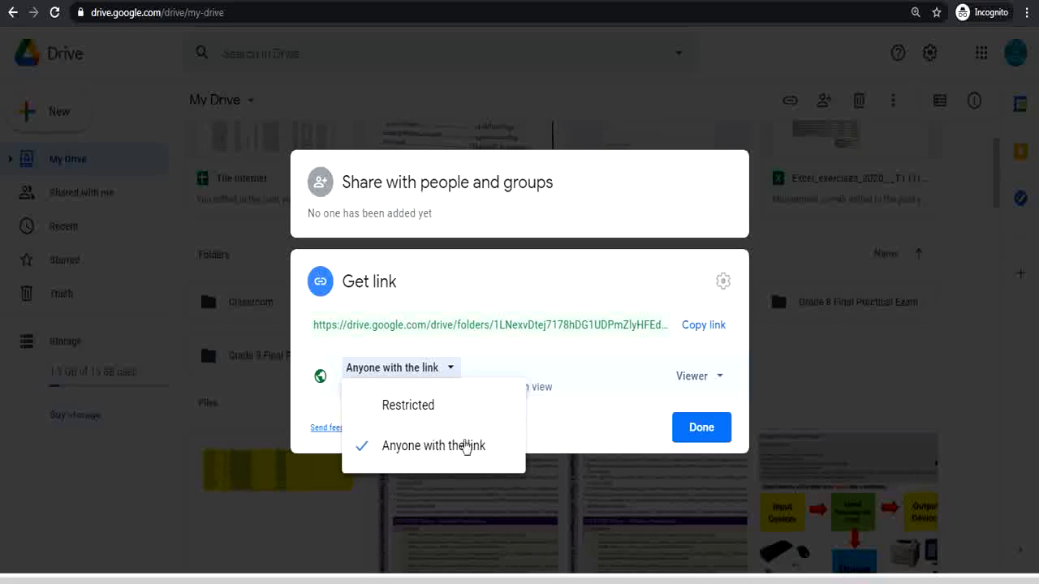
pyautogui.click(590, 437)
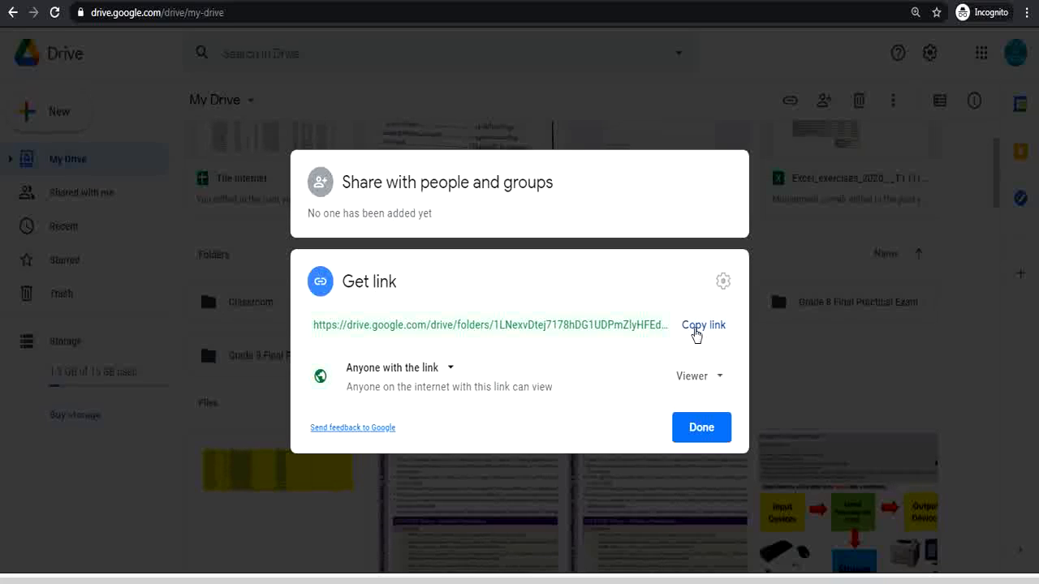
pyautogui.click(696, 376)
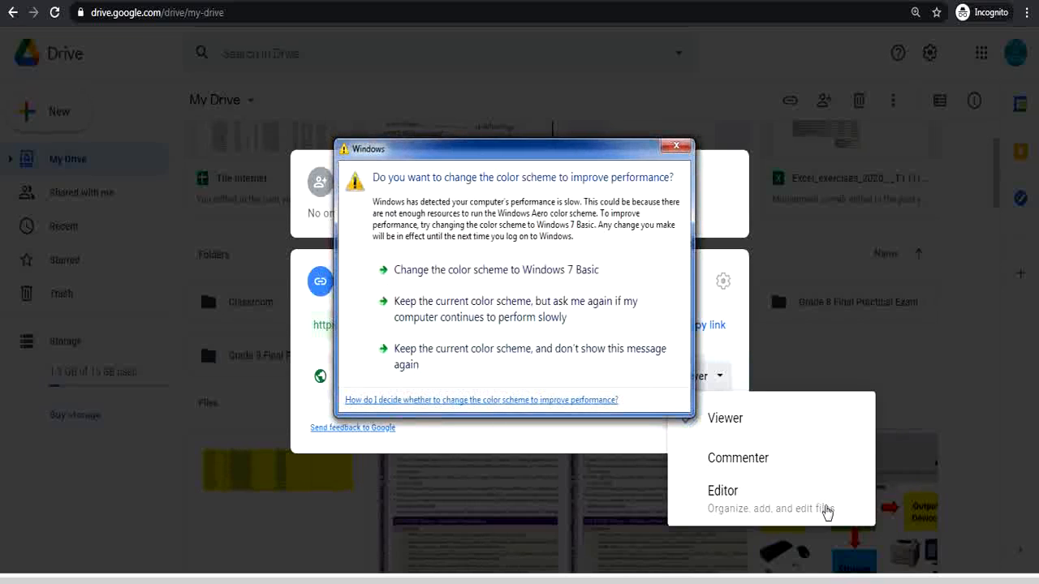
pyautogui.click(676, 145)
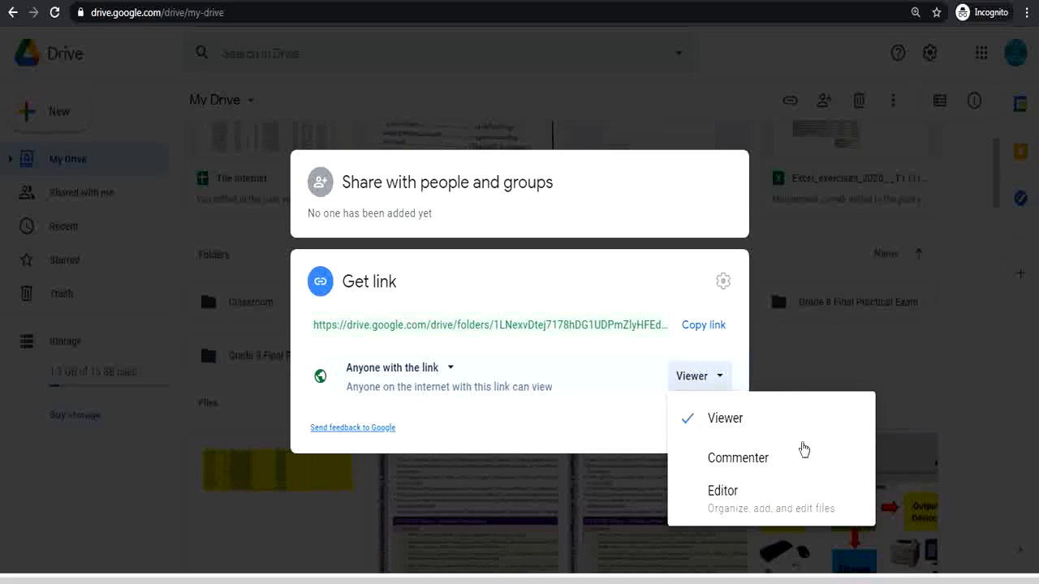
pyautogui.click(640, 448)
# Step: Set the Cloud Storage folder's link access to Restricted and share it with the recipient's e-mail address as Editor, notifying them
pyautogui.click(370, 369)
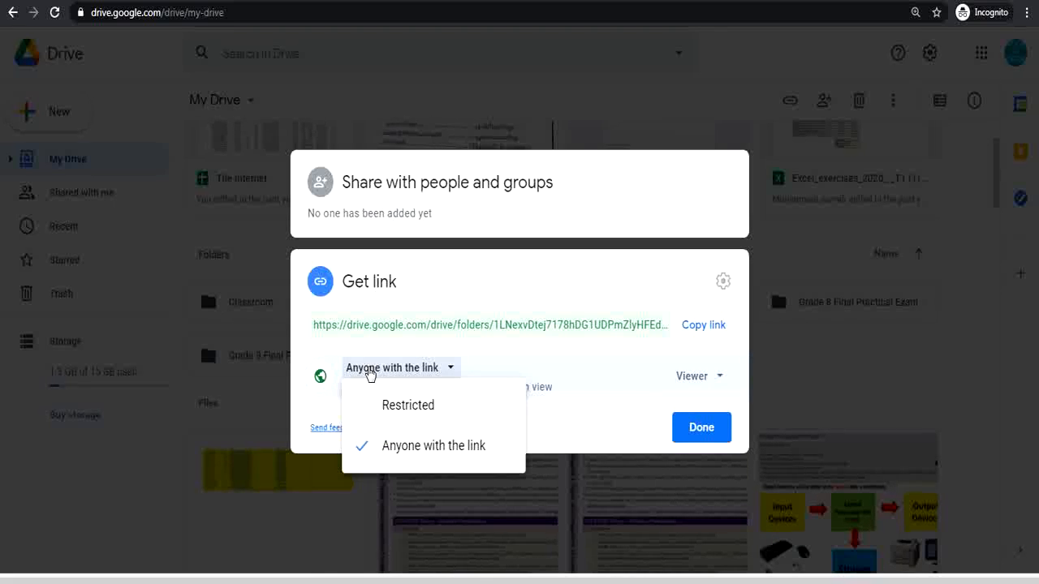
pyautogui.click(373, 412)
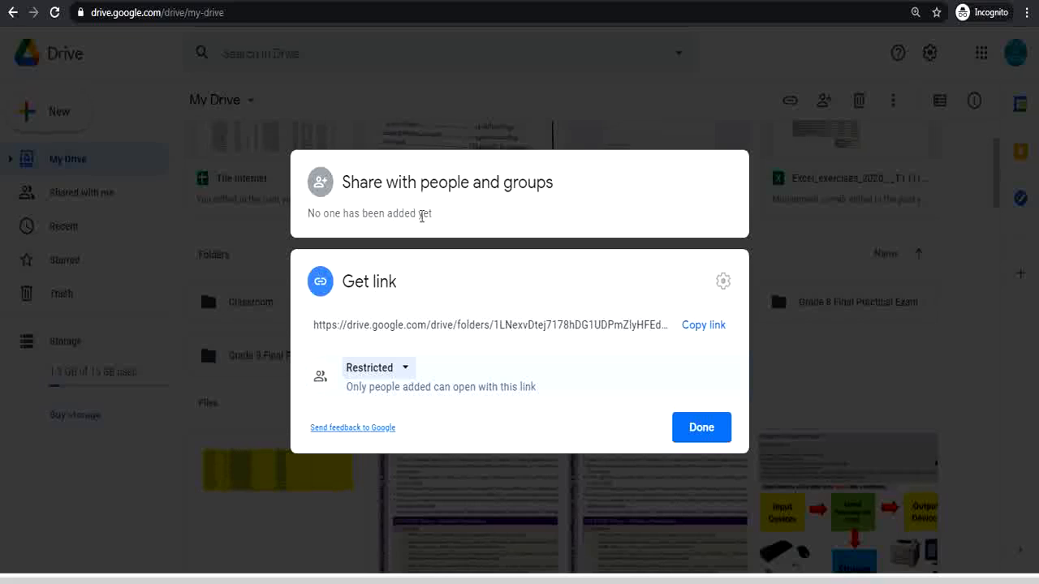
pyautogui.click(421, 216)
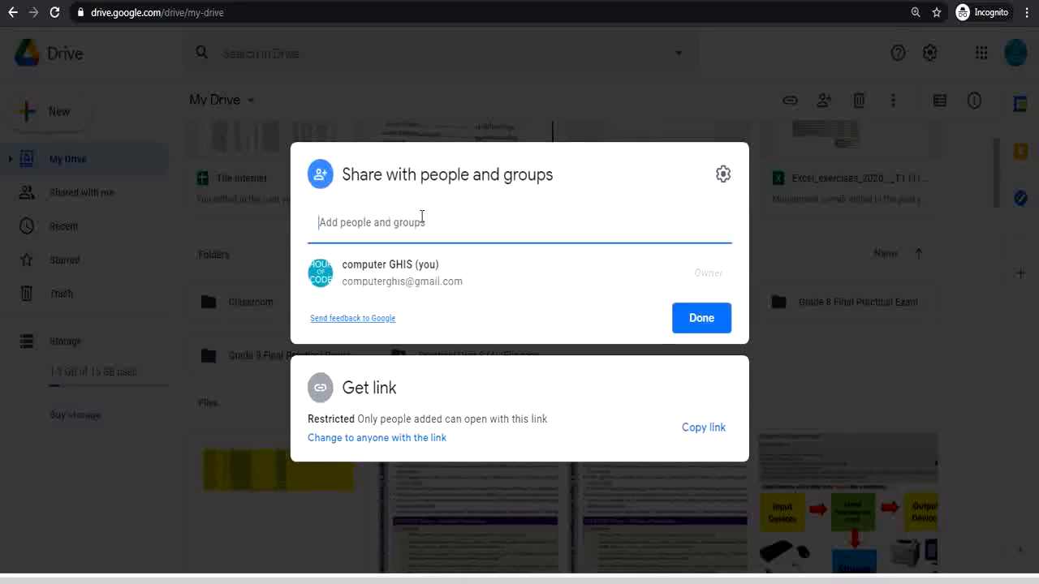
pyautogui.write('ict')
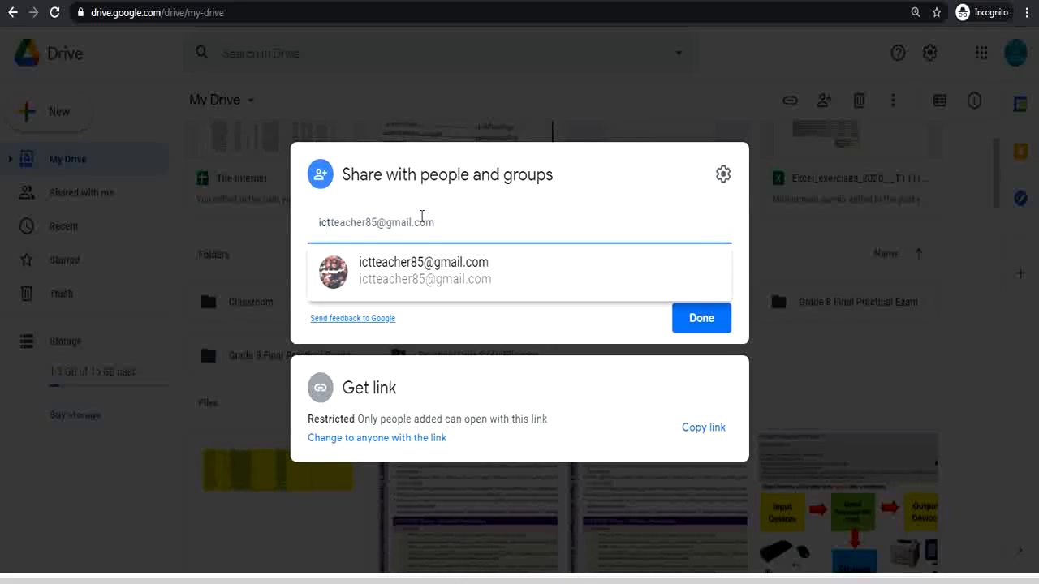
pyautogui.click(412, 280)
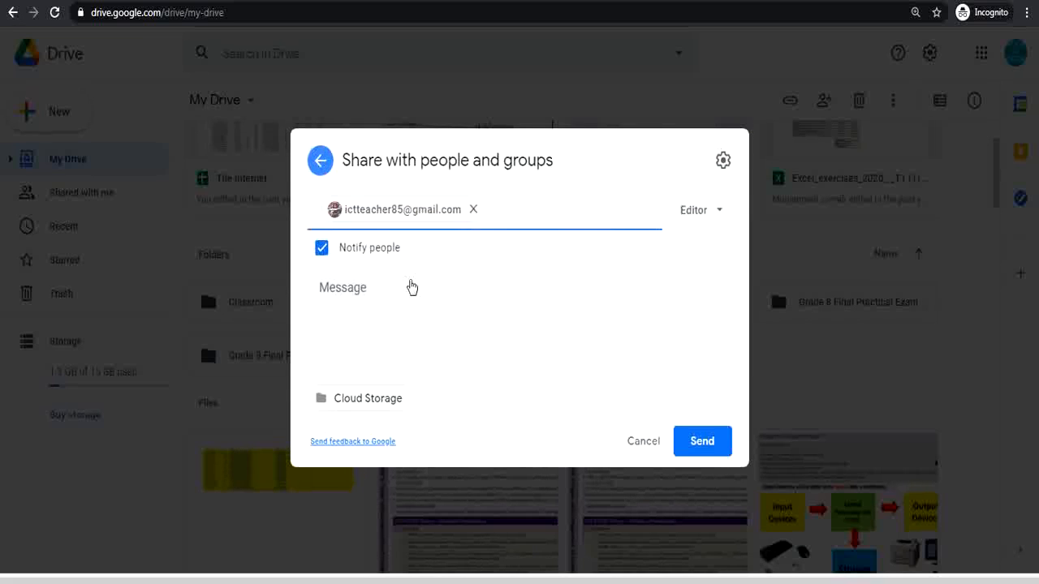
pyautogui.click(720, 219)
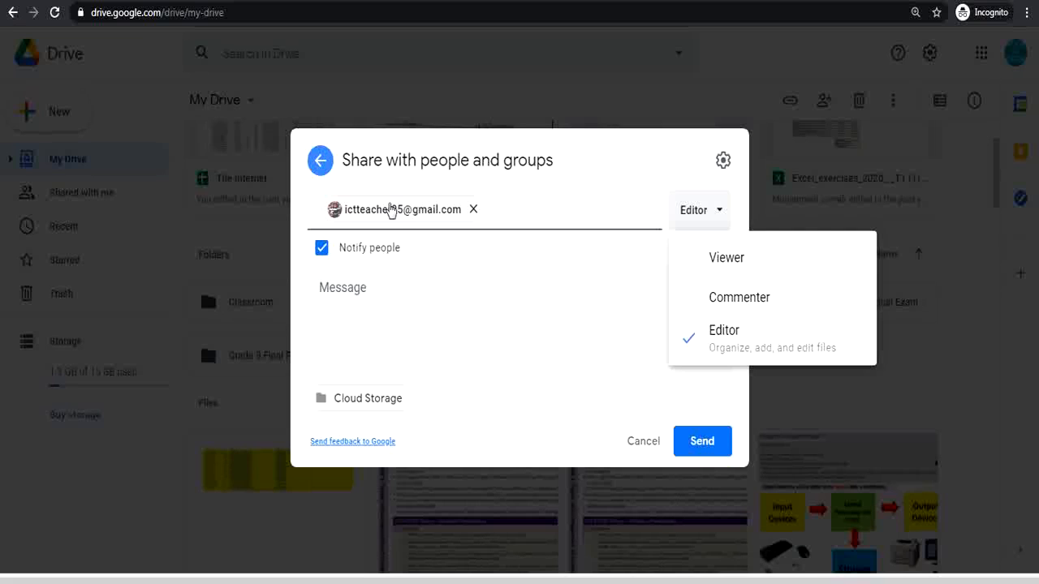
pyautogui.moveTo(391, 210)
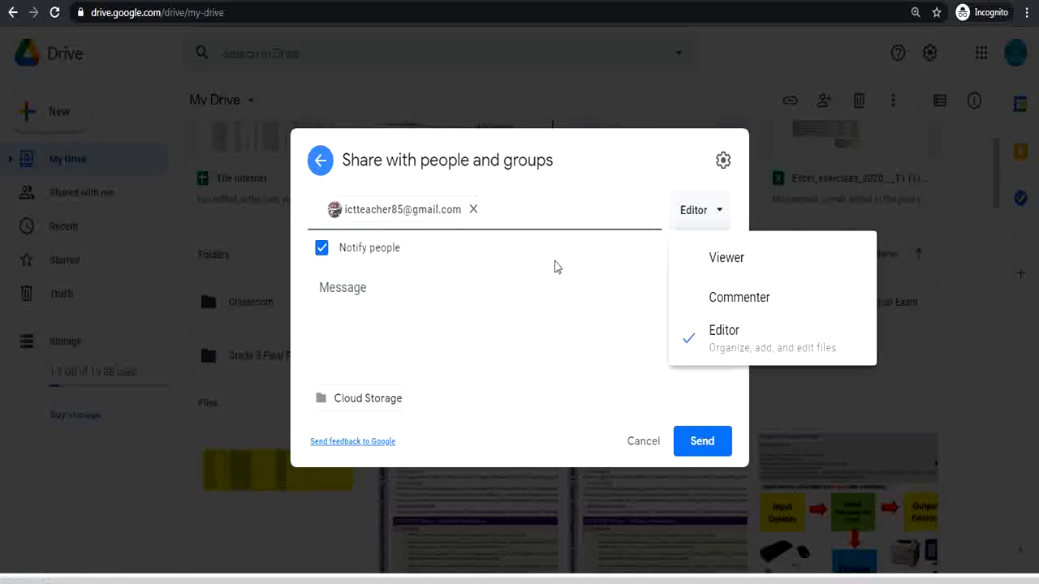
pyautogui.click(720, 445)
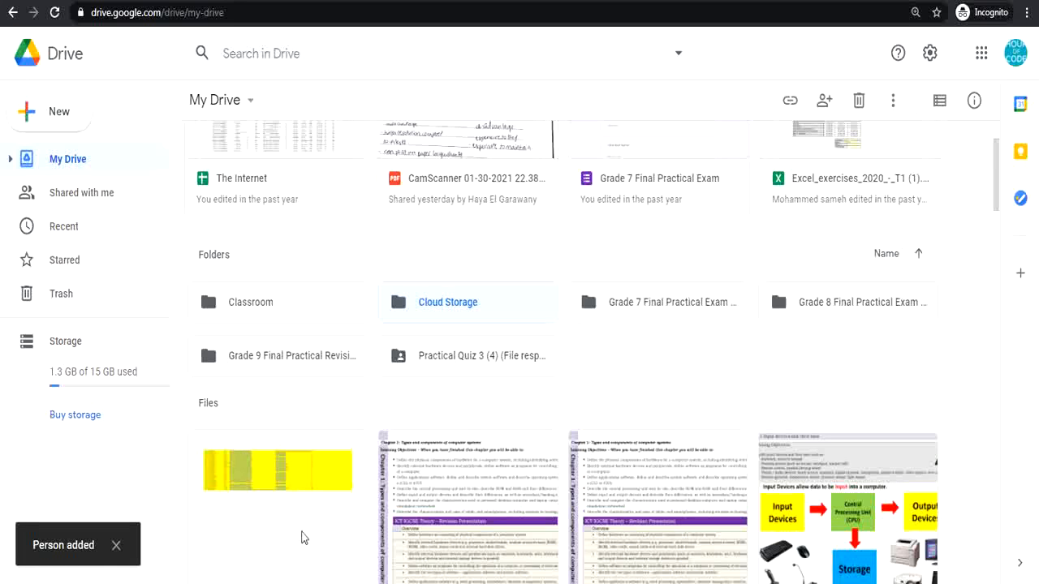
# Step: Switch to the recipient's Gmail inbox and open the shared folder from the Cloud Storage invitation message
pyautogui.moveTo(179, 583)
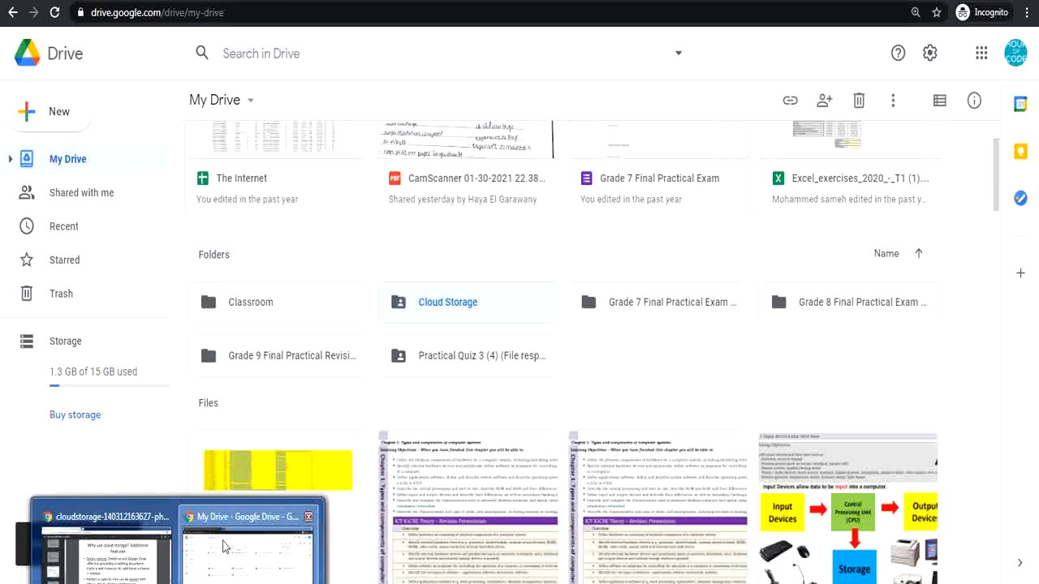
pyautogui.click(104, 540)
pyautogui.click(234, 0)
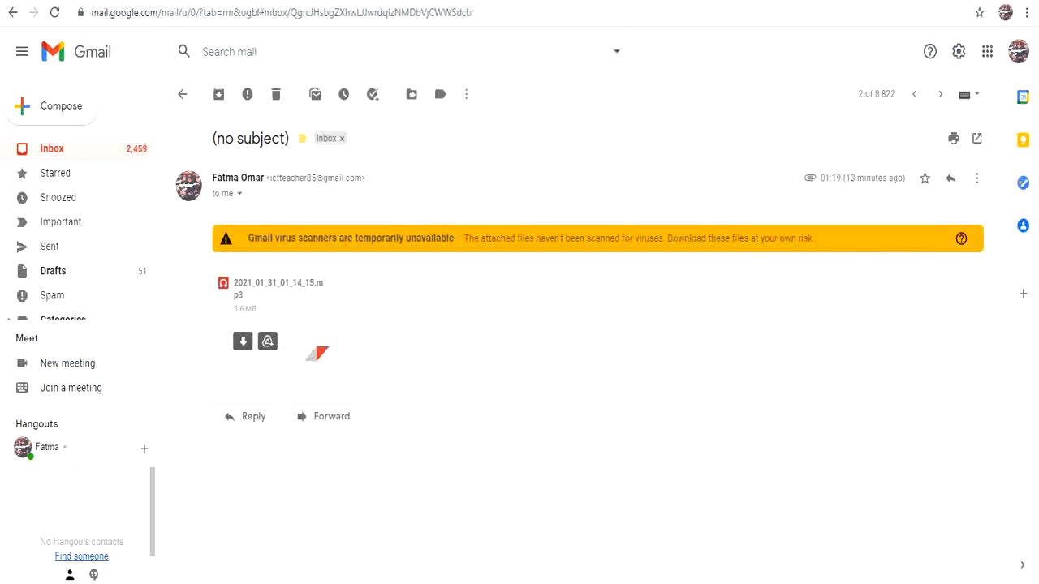
pyautogui.click(183, 94)
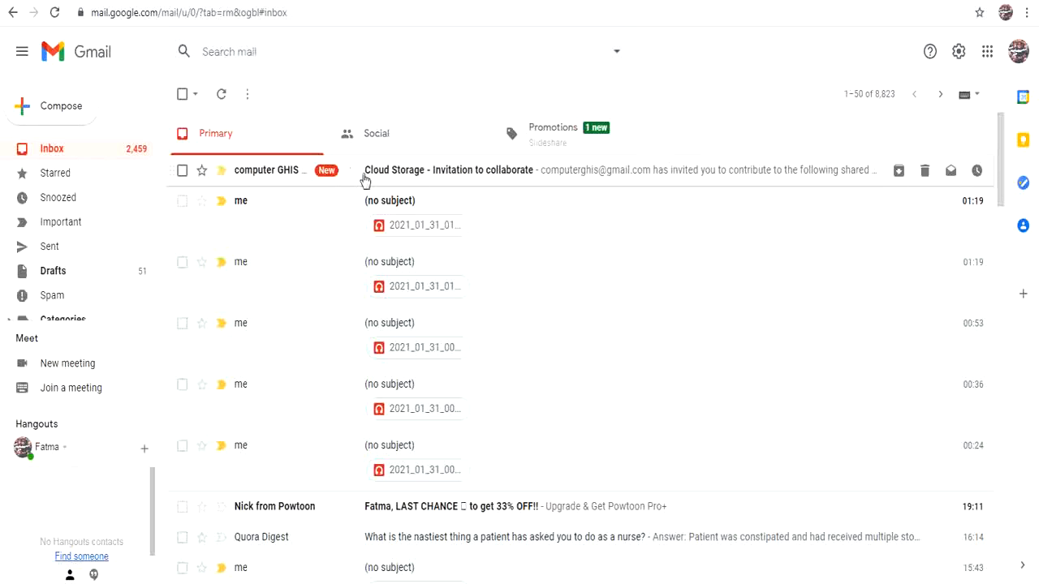
pyautogui.click(364, 179)
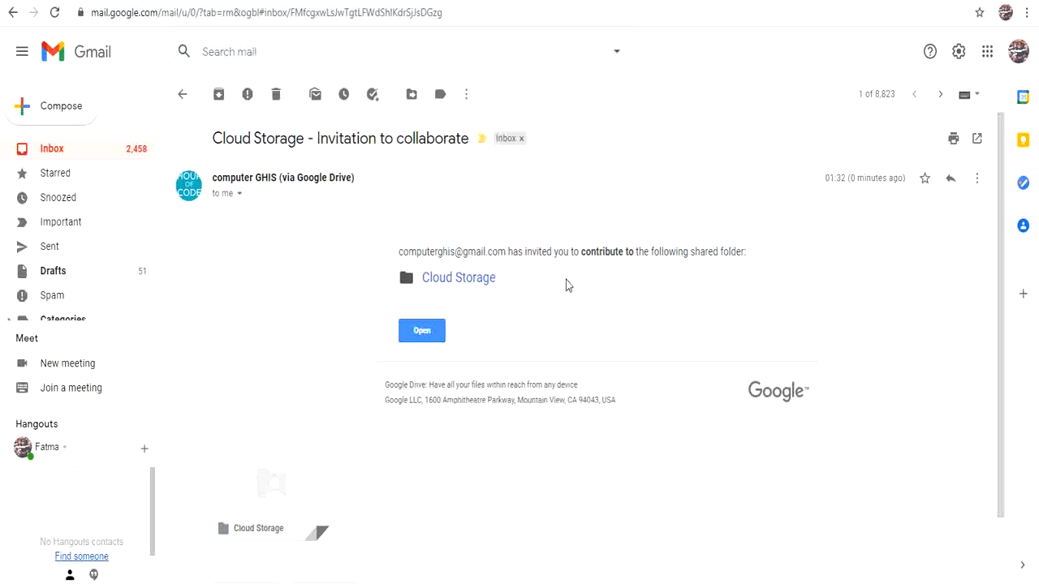
pyautogui.click(421, 331)
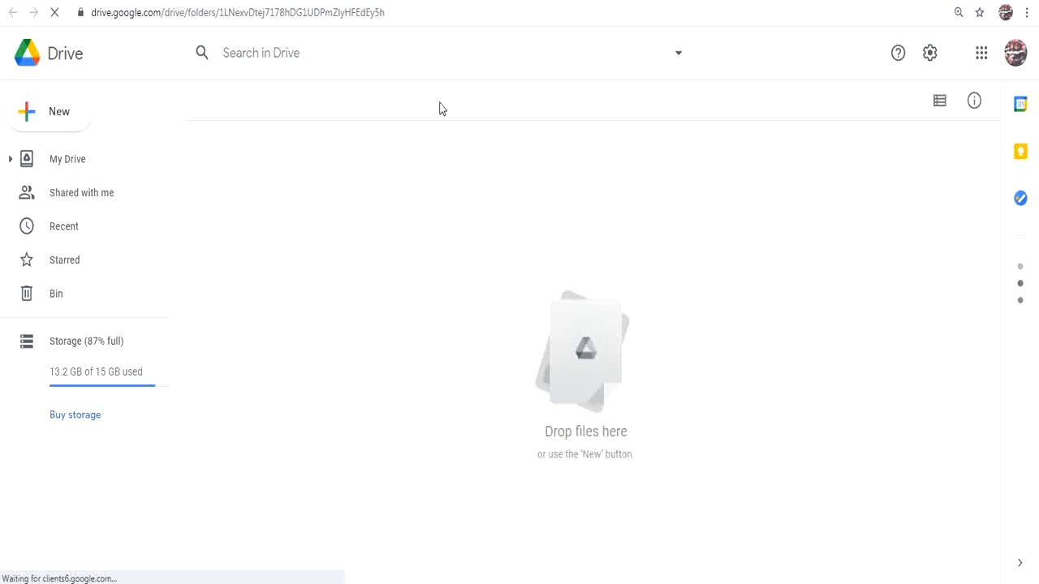
# Step: Return to the owner's My Drive window, view the Cloud Storage folder's link settings and close them
pyautogui.moveTo(178, 583)
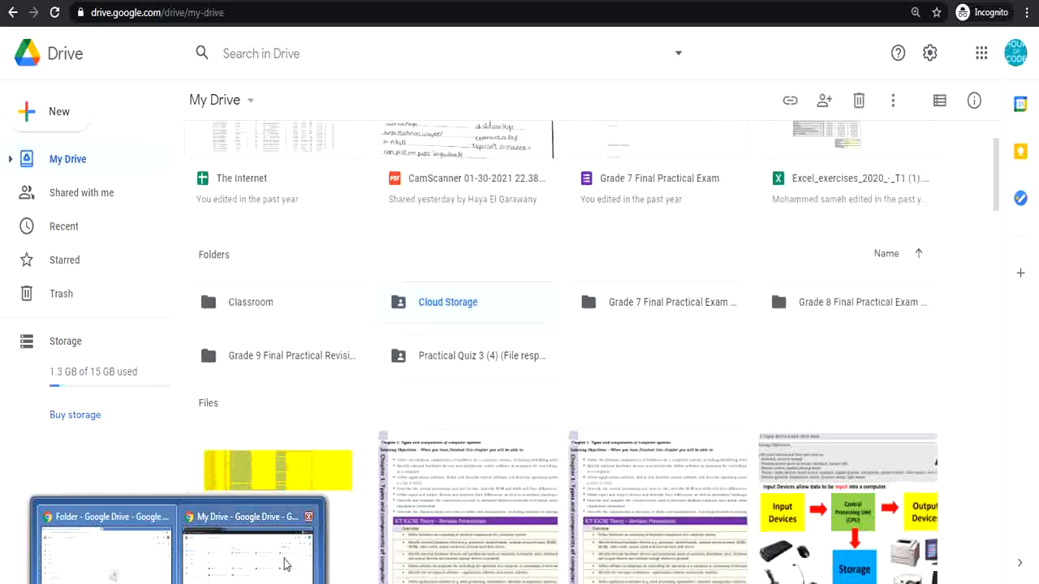
pyautogui.click(285, 563)
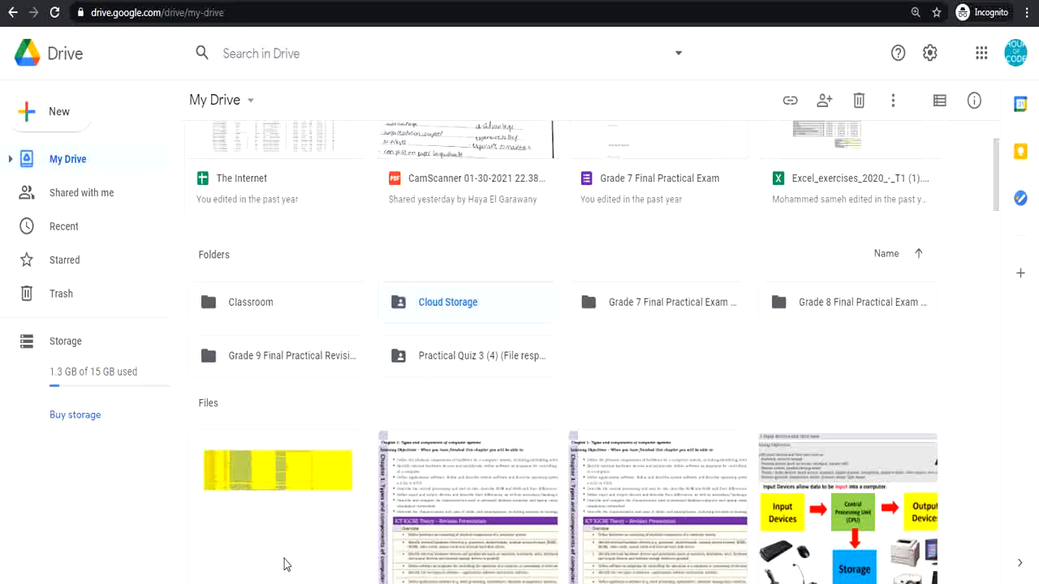
pyautogui.click(791, 100)
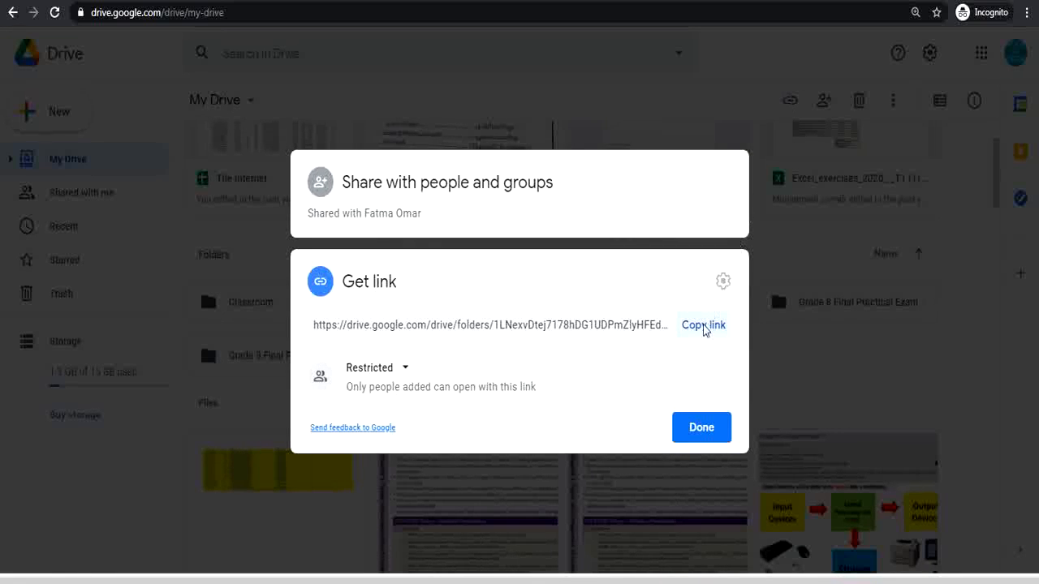
pyautogui.click(701, 427)
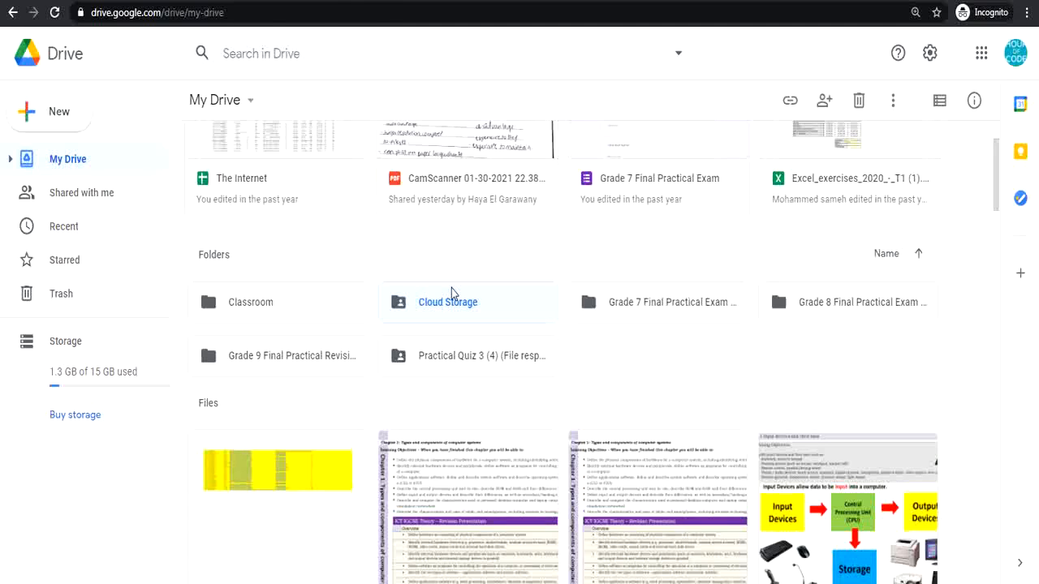
# Step: Create a blank Google Docs document inside the Cloud Storage folder, sharing it with the same people as the folder
pyautogui.doubleClick(451, 289)
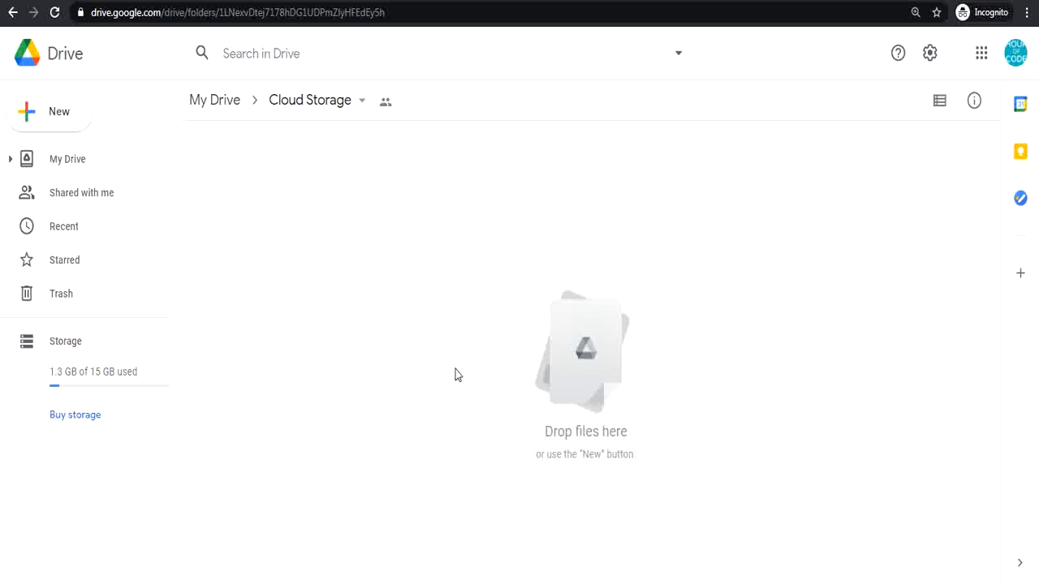
pyautogui.click(41, 114)
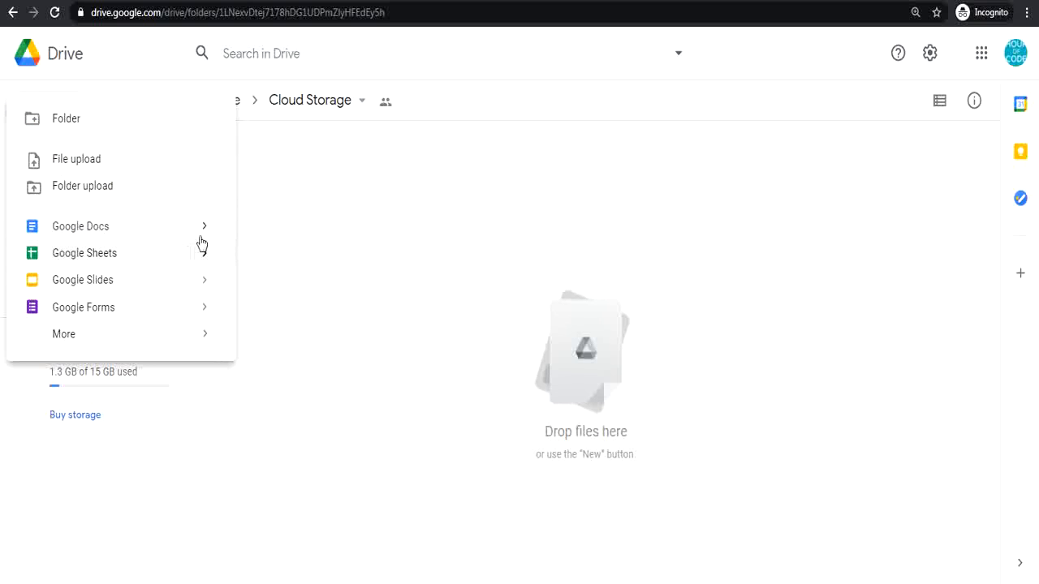
pyautogui.moveTo(159, 234)
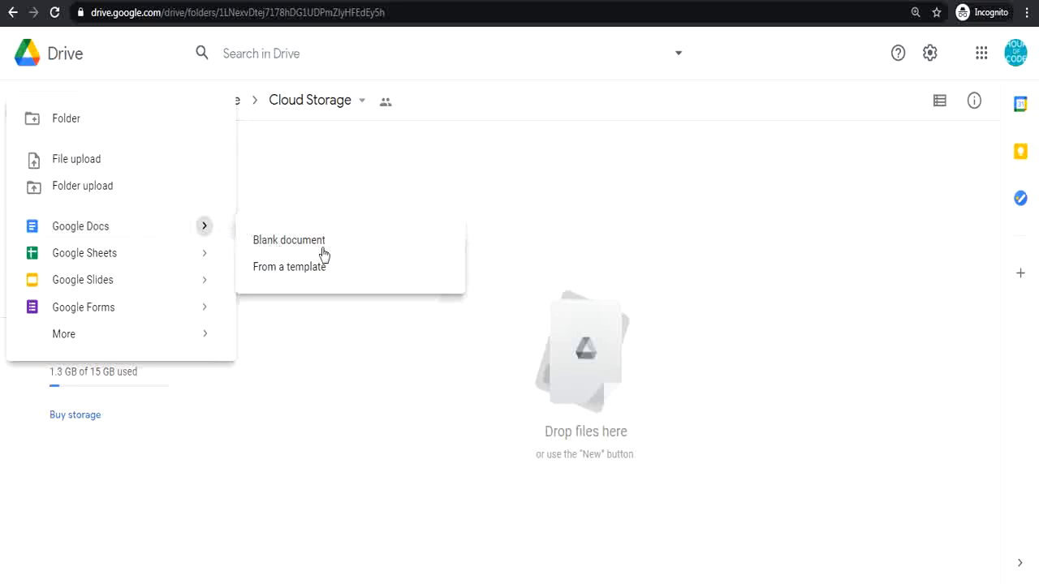
pyautogui.click(116, 233)
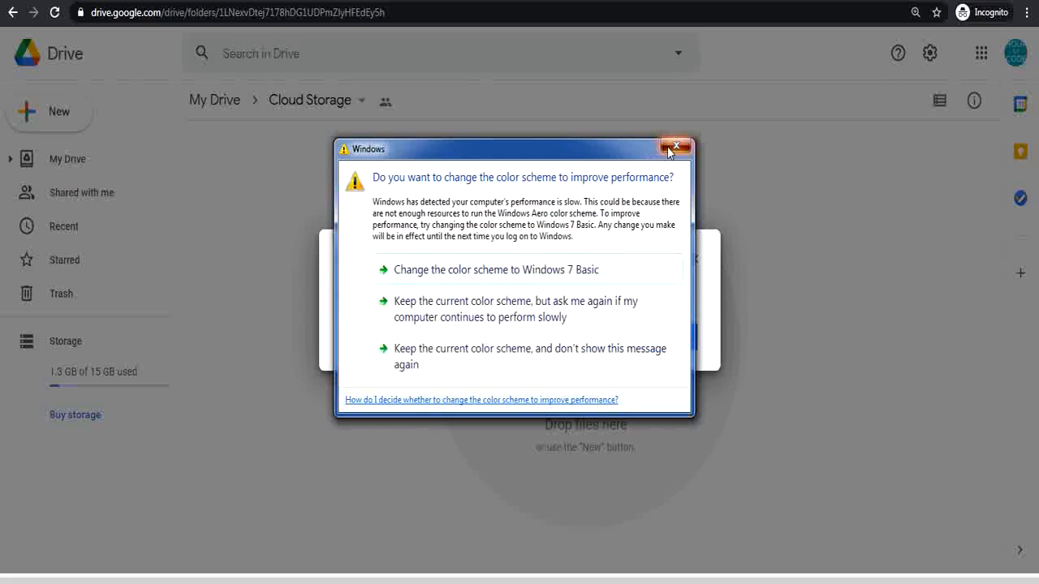
pyautogui.click(668, 148)
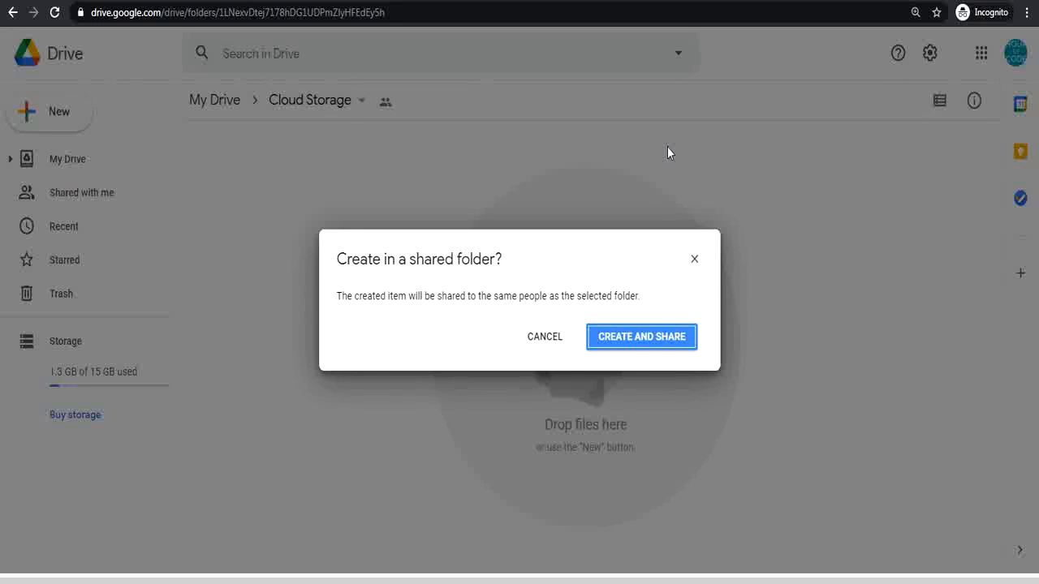
pyautogui.click(640, 336)
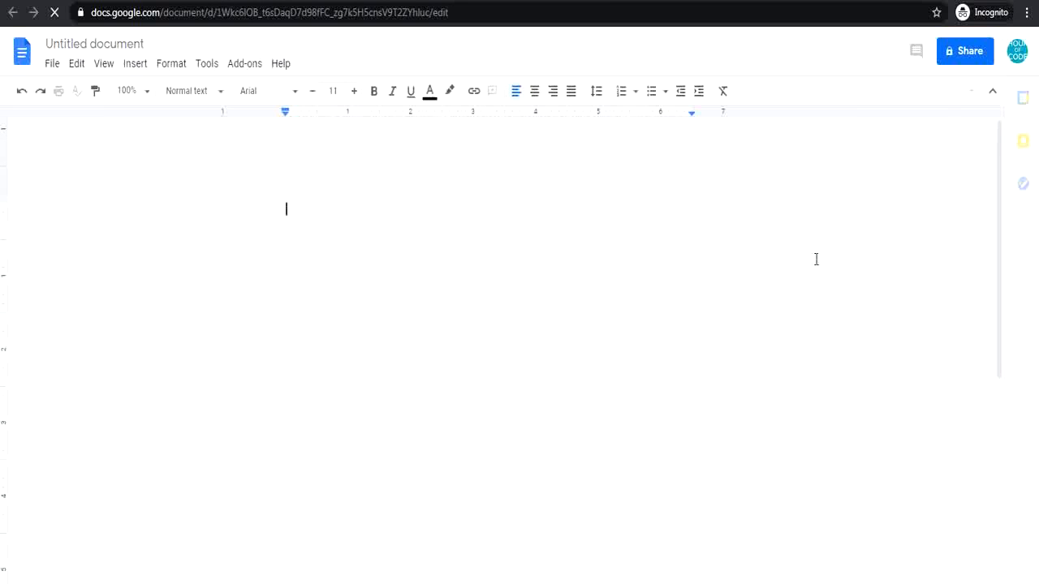
# Step: Review who has access to the untitled document and the suggested contacts, without naming it or changing its sharing
pyautogui.click(975, 55)
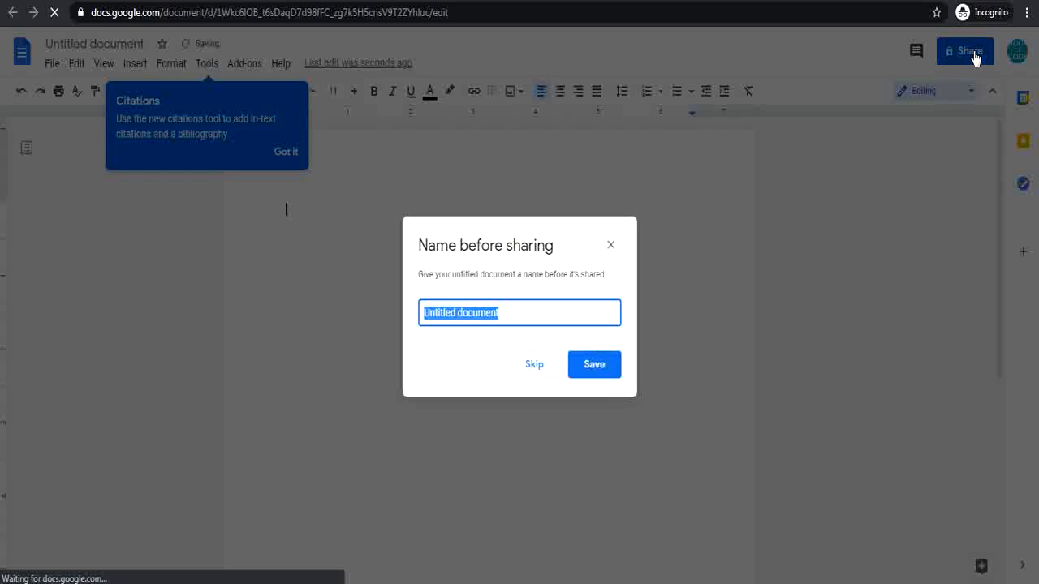
pyautogui.click(610, 245)
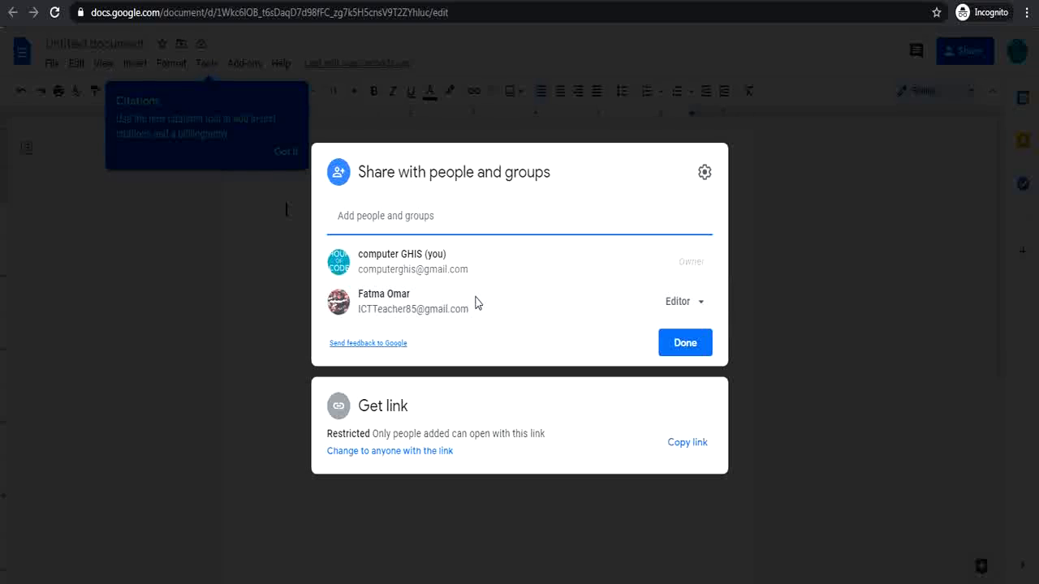
pyautogui.moveTo(476, 302)
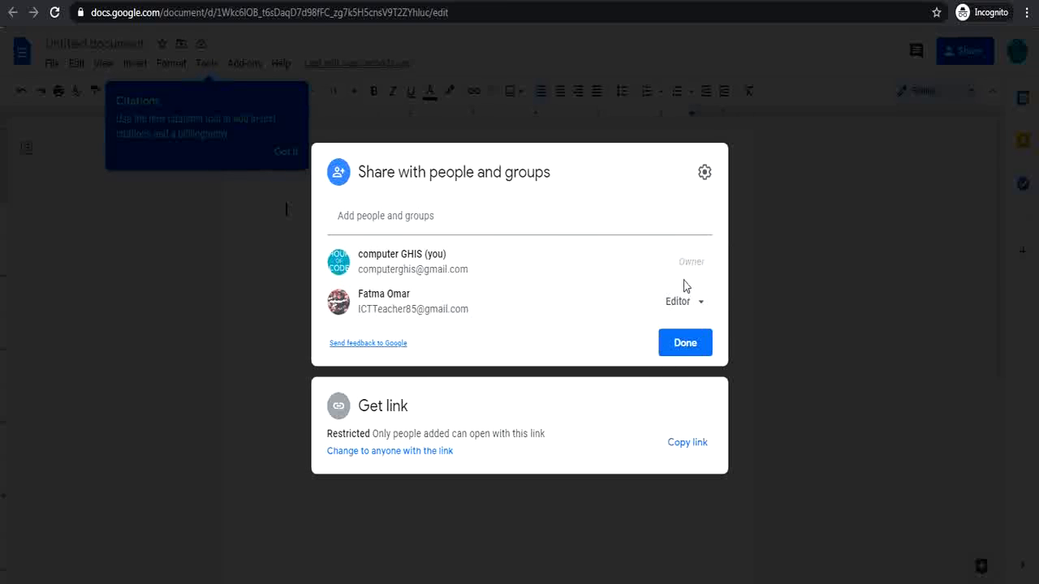
pyautogui.tripleClick(436, 300)
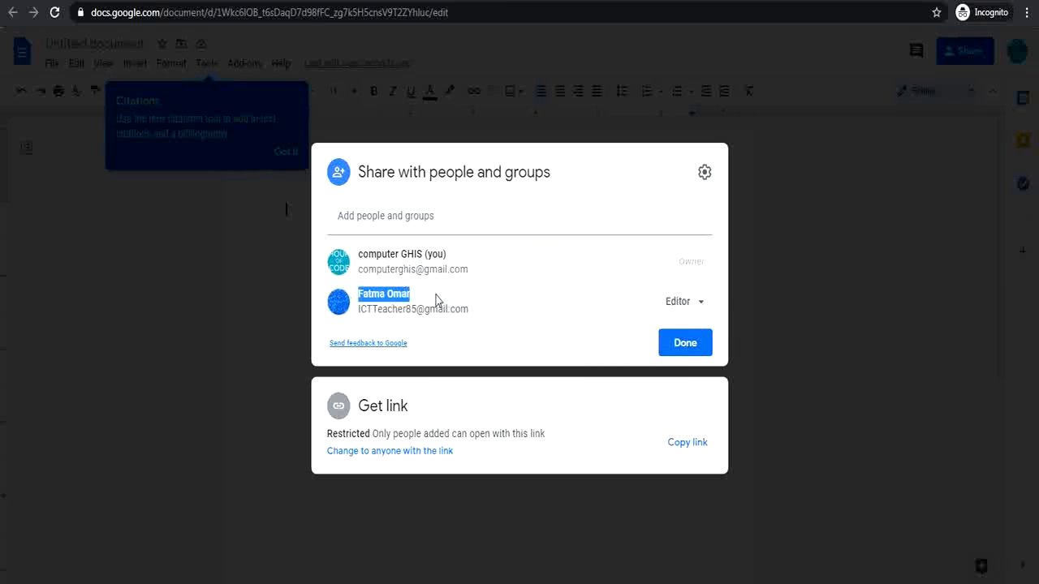
pyautogui.click(435, 353)
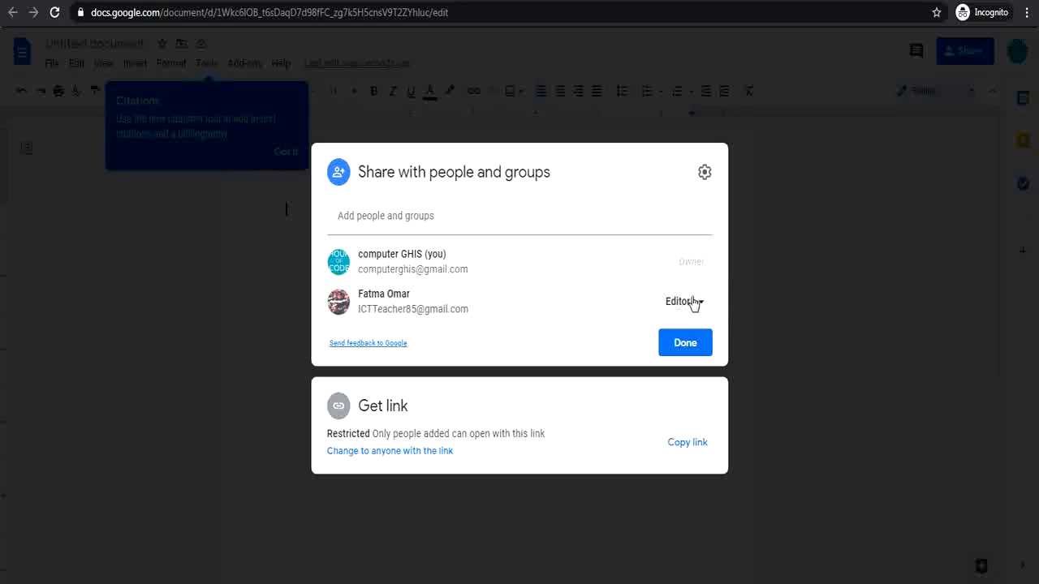
pyautogui.click(615, 204)
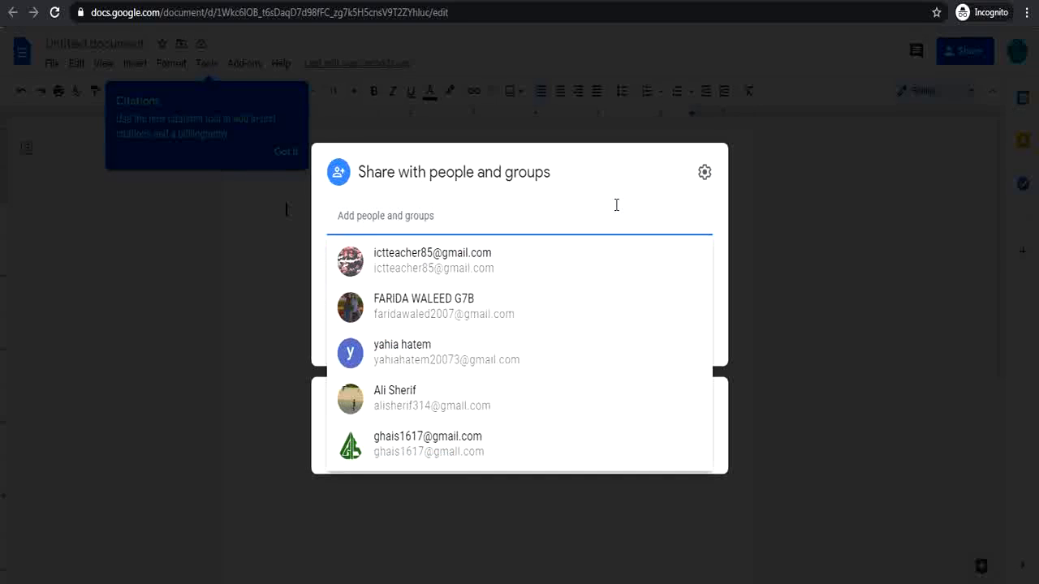
pyautogui.click(818, 229)
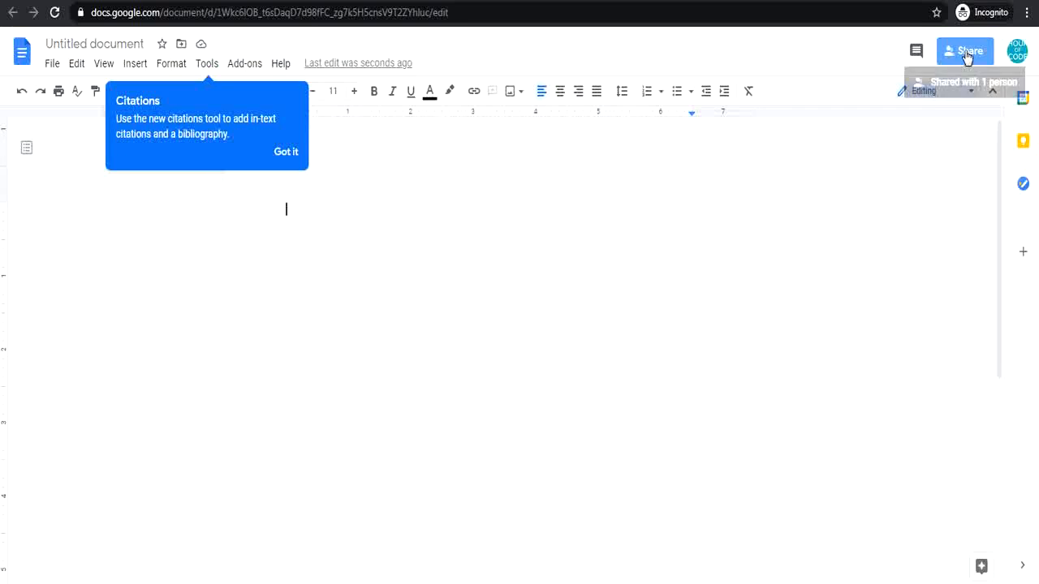
# Step: Name the untitled document "Which me Should I be?" and save the name before sharing
pyautogui.click(966, 52)
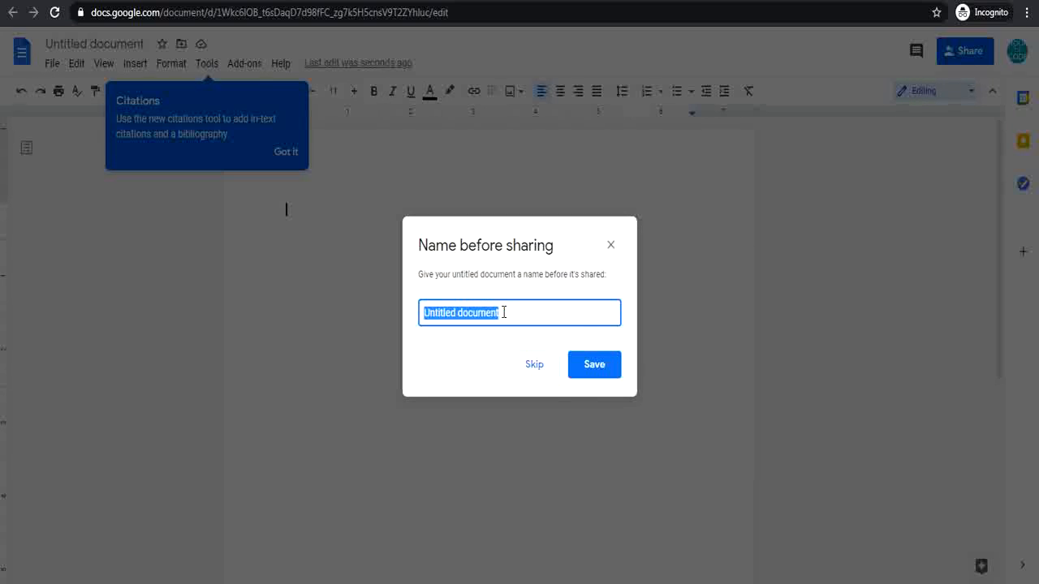
pyautogui.press('BackSpace')
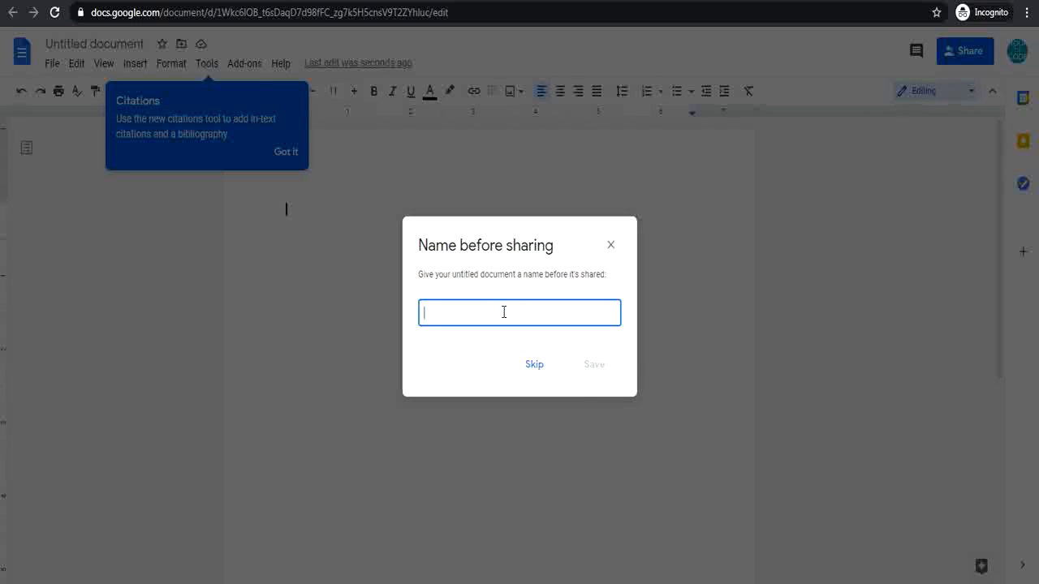
pyautogui.write('Which ')
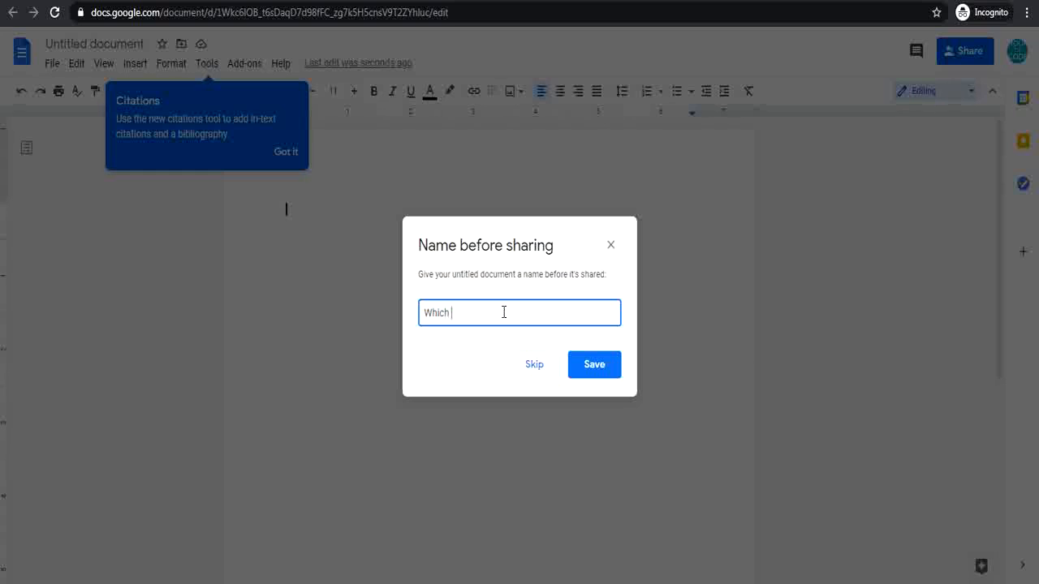
pyautogui.write('me Should I')
pyautogui.write(' E')
pyautogui.press('BackSpace')
pyautogui.write('Be?')
pyautogui.click(594, 364)
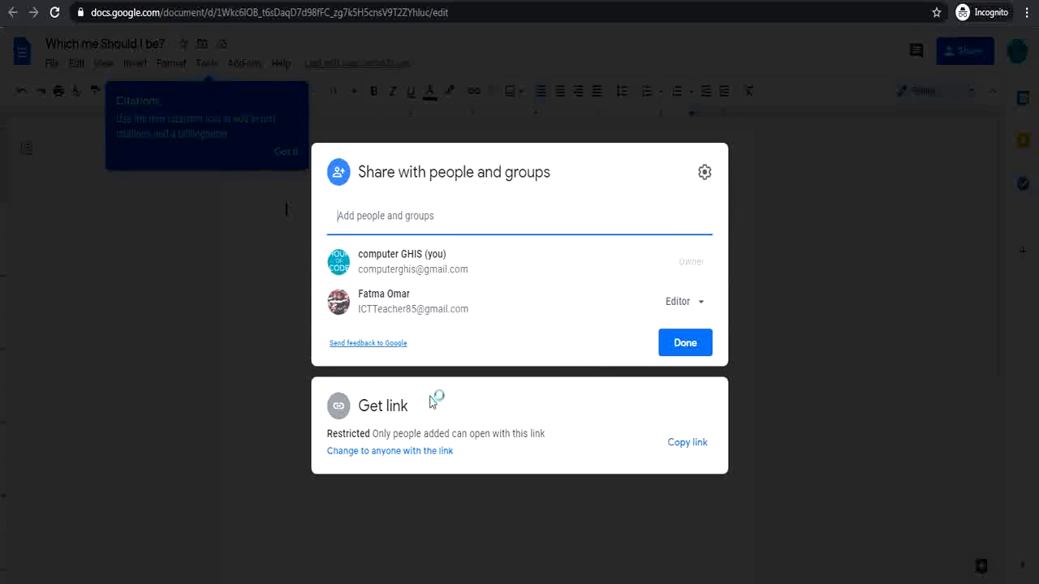
# Step: Examine the renamed document's sharing settings, including the recipient's contact card, the suggested people and the link access
pyautogui.moveTo(471, 305)
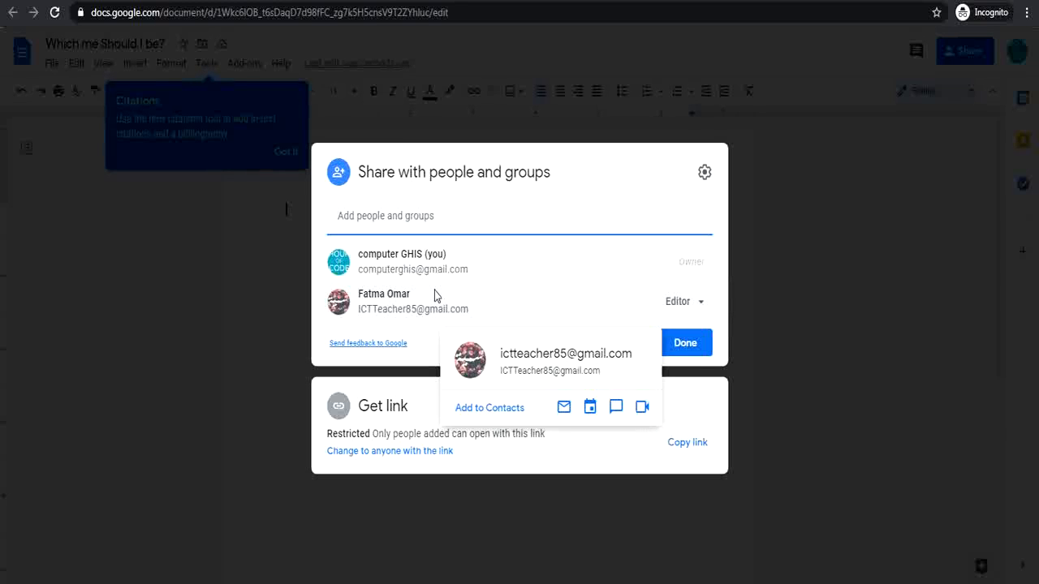
pyautogui.click(447, 225)
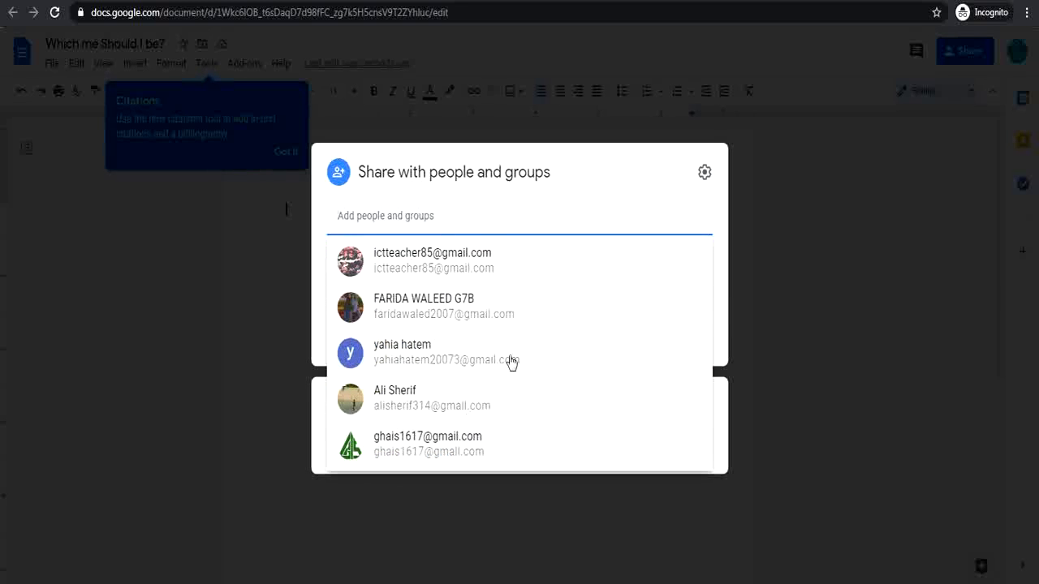
pyautogui.click(569, 168)
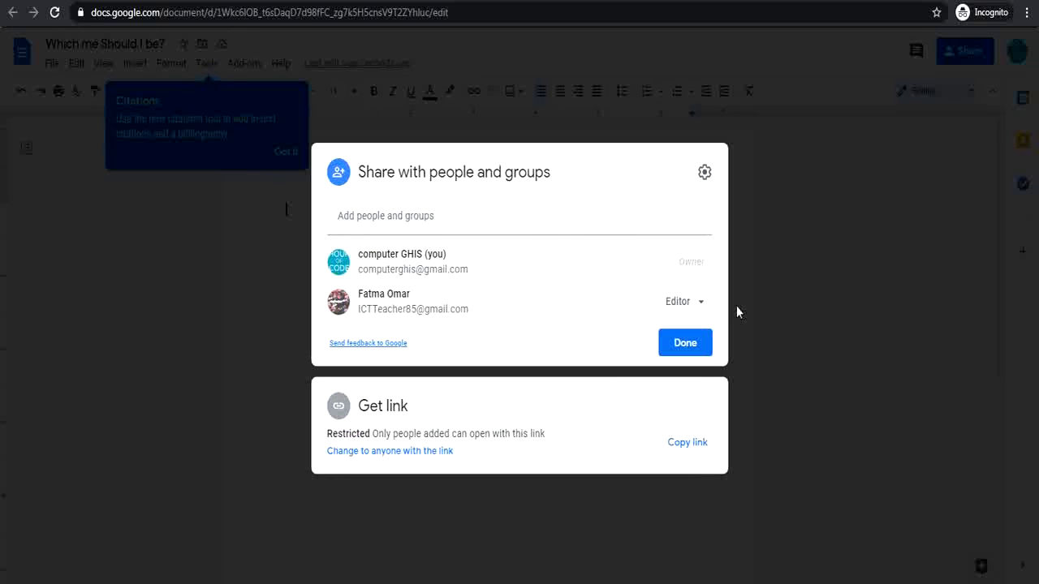
pyautogui.click(739, 169)
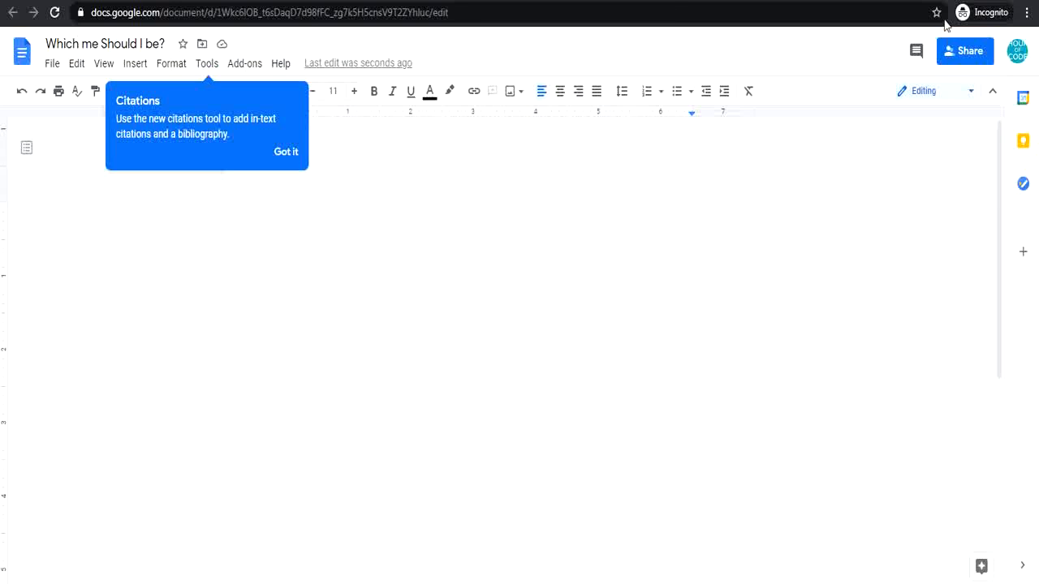
pyautogui.click(975, 55)
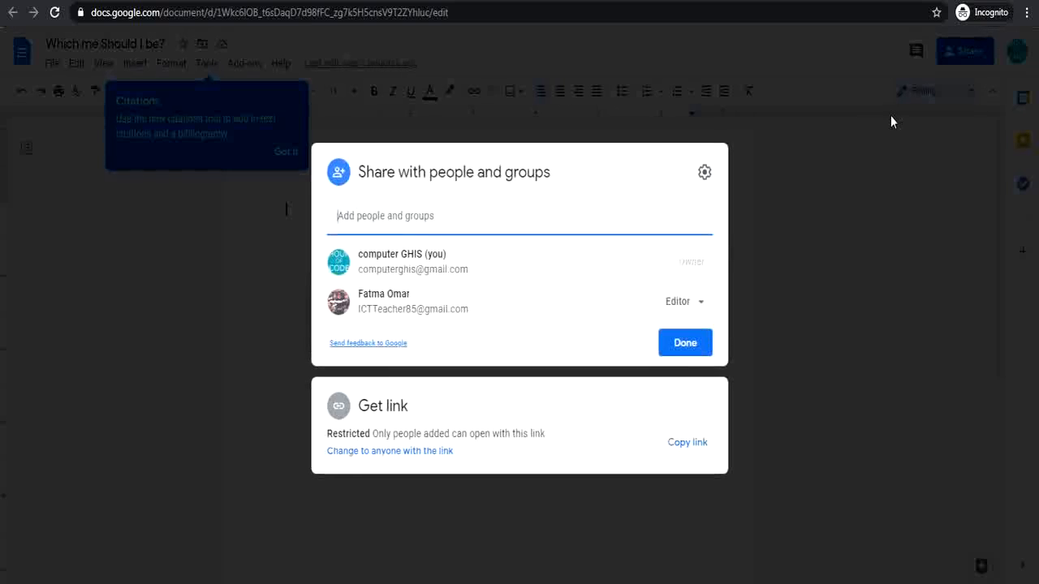